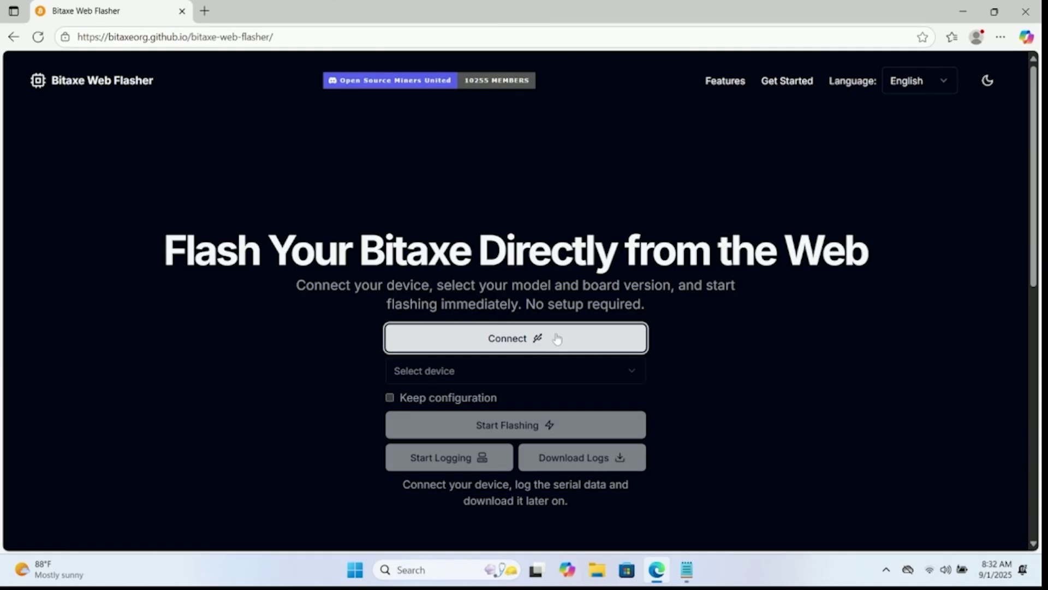
Connect the web flasher to the Bitaxe over serial port COM6.
click(557, 339)
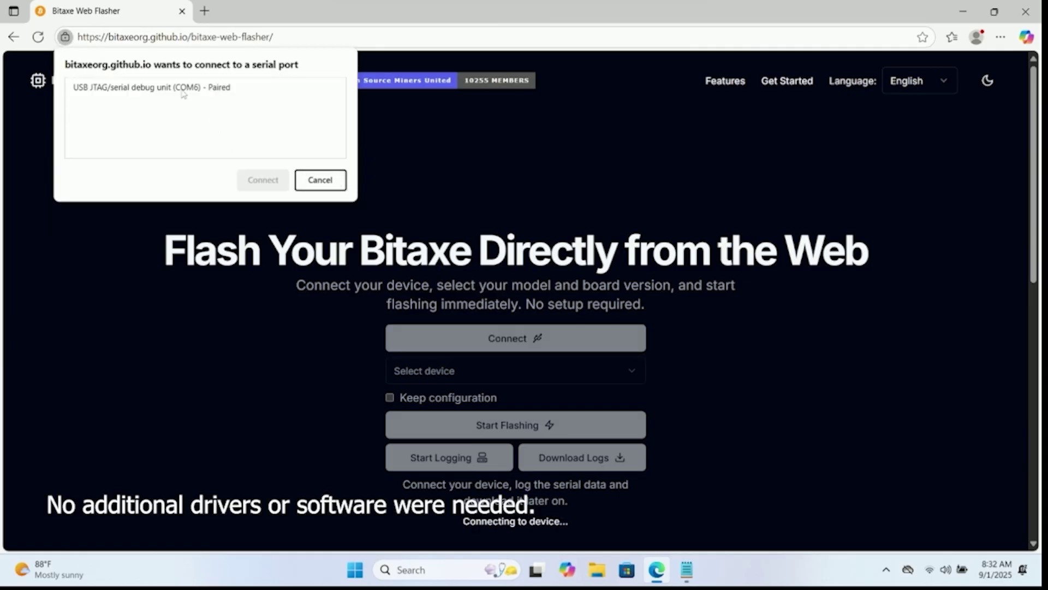
click(183, 91)
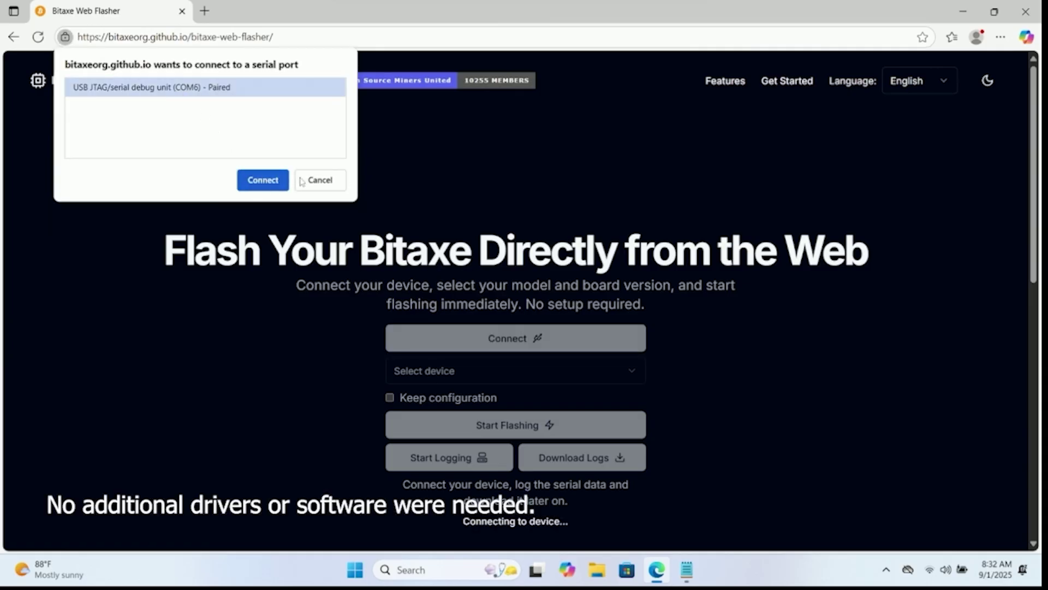
click(264, 178)
Select device Gamma, board 601 and firmware 2.9.0, then start flashing.
click(479, 374)
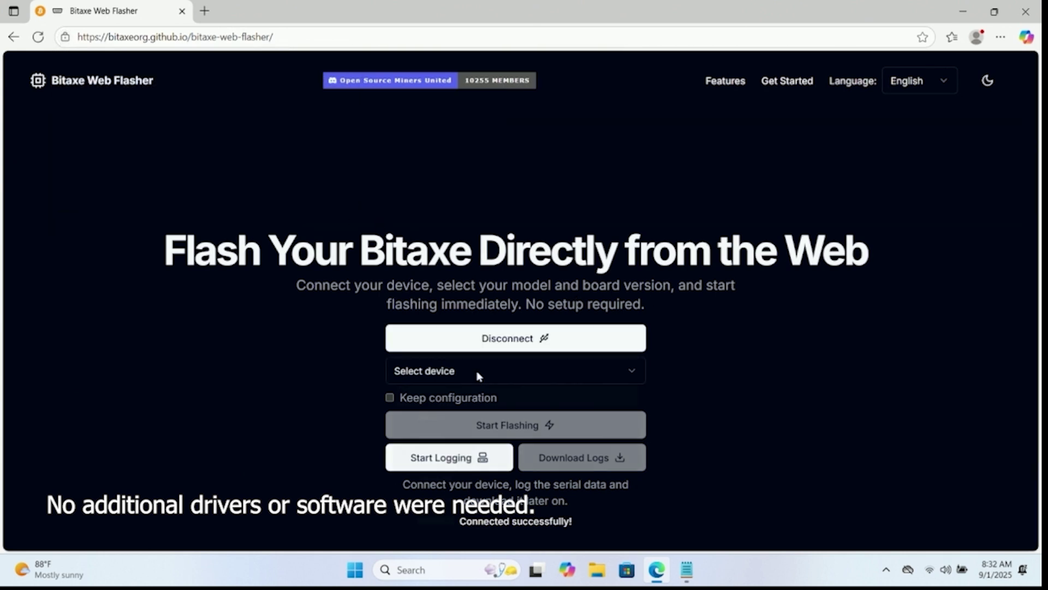
click(444, 468)
click(462, 413)
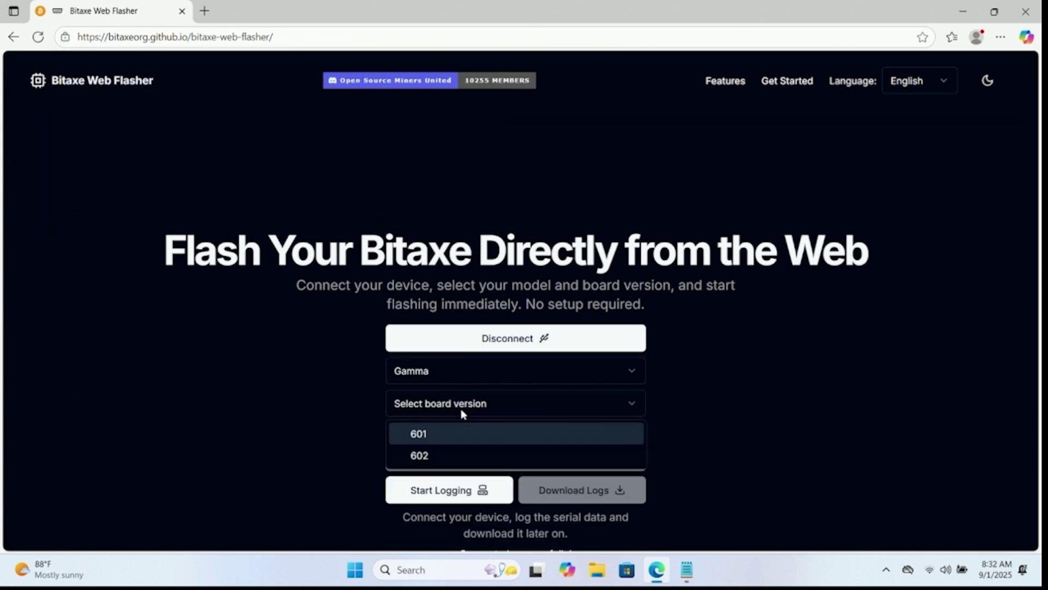
click(447, 435)
click(476, 440)
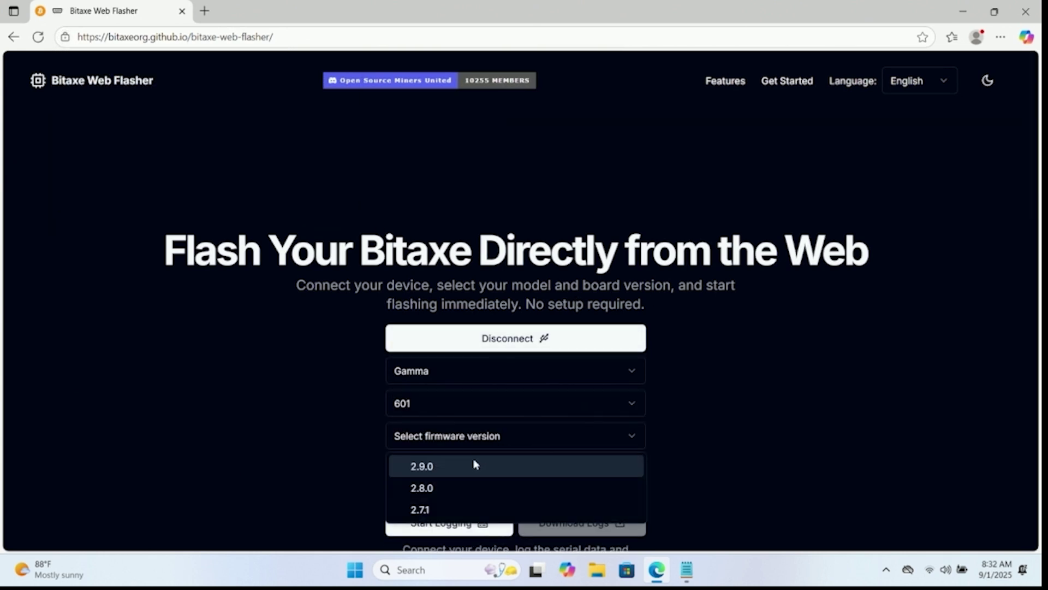
click(462, 471)
scroll(273, 370, down, 5)
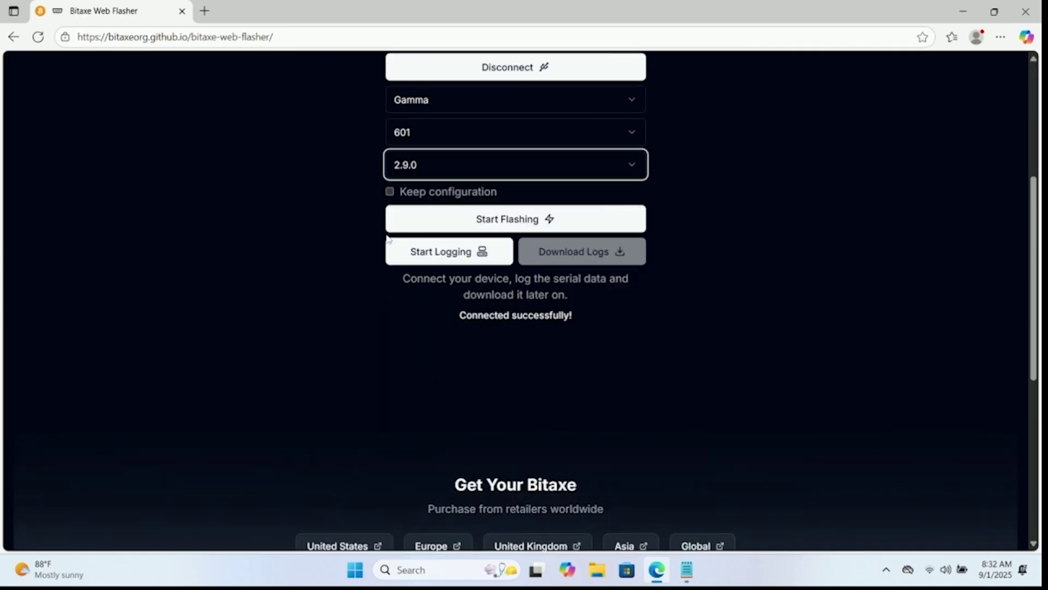
scroll(437, 300, up, 3)
click(508, 356)
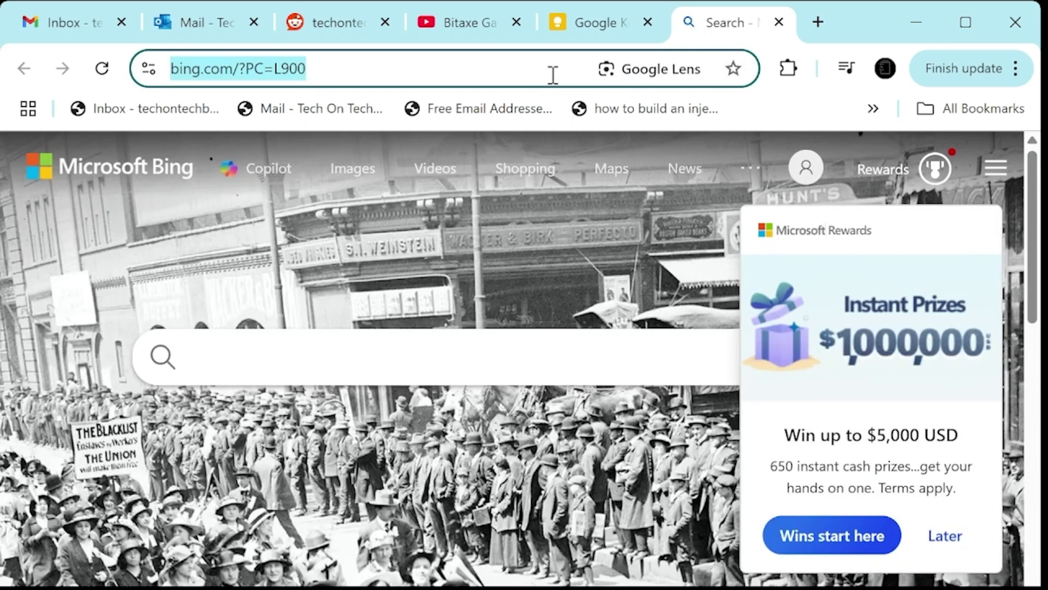
Load ebay.com in the browser tab.
text(ebay.com)
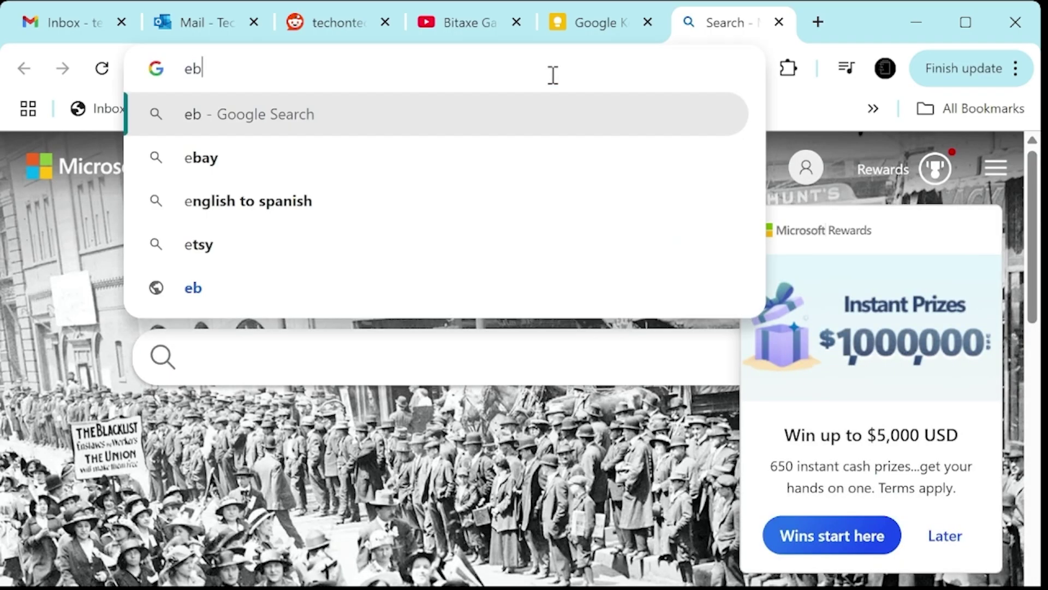
key(Return)
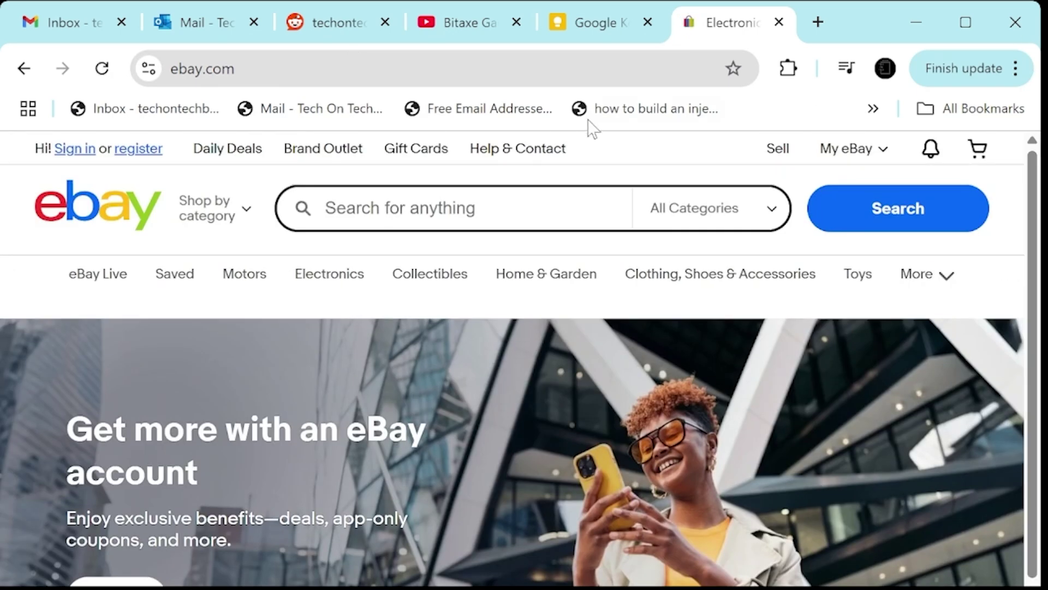
click(392, 205)
Search eBay for 'bitaxe gamma 601' and scroll through the miner listings and prices.
click(528, 194)
text(bitaxe gamma 60)
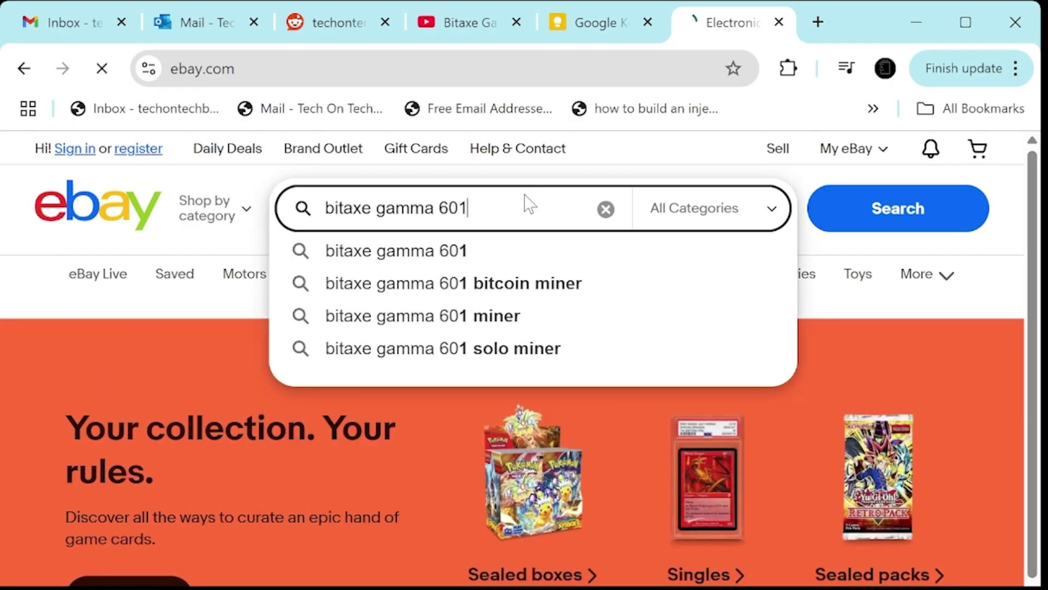
text(1)
key(Return)
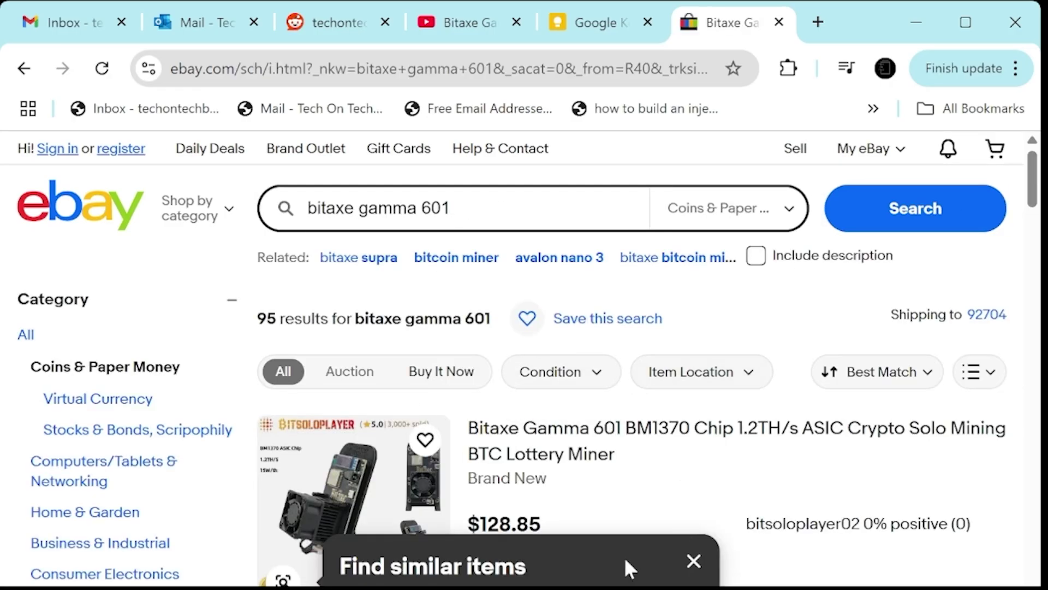
click(703, 555)
scroll(594, 381, down, 12)
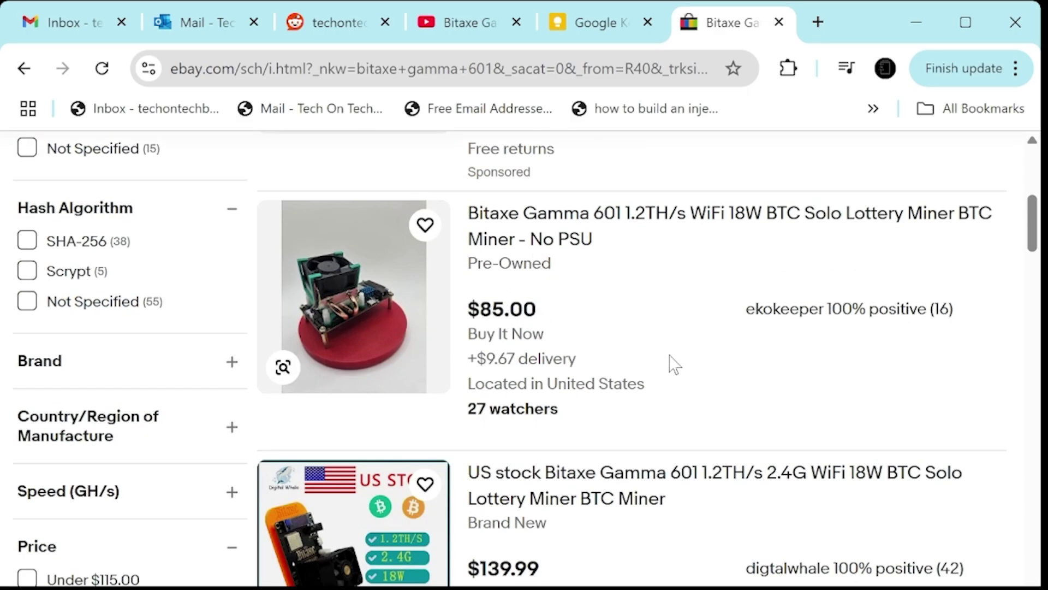
scroll(548, 338, down, 8)
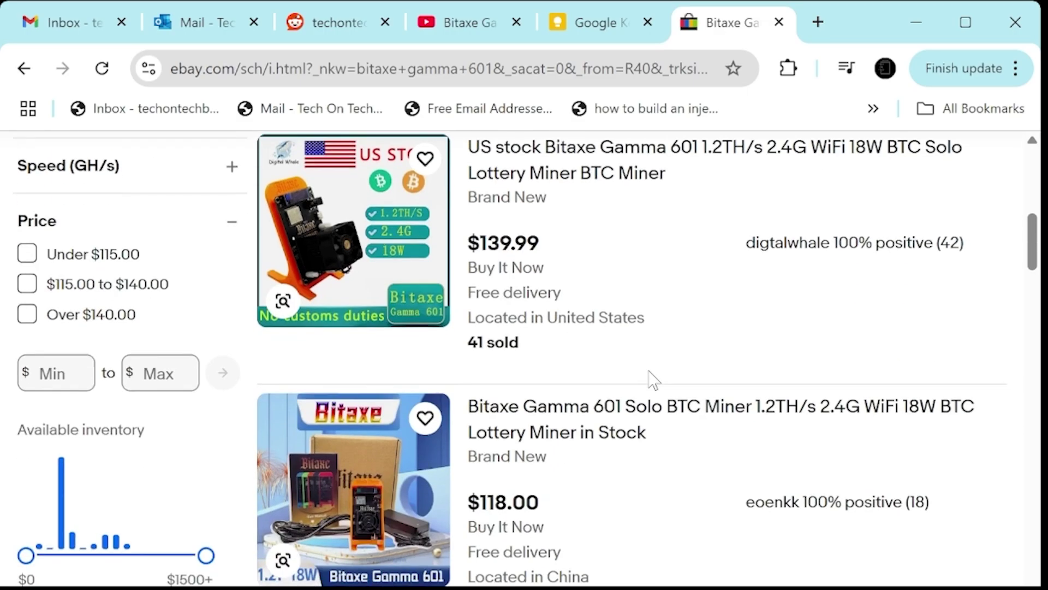
scroll(664, 486, up, 15)
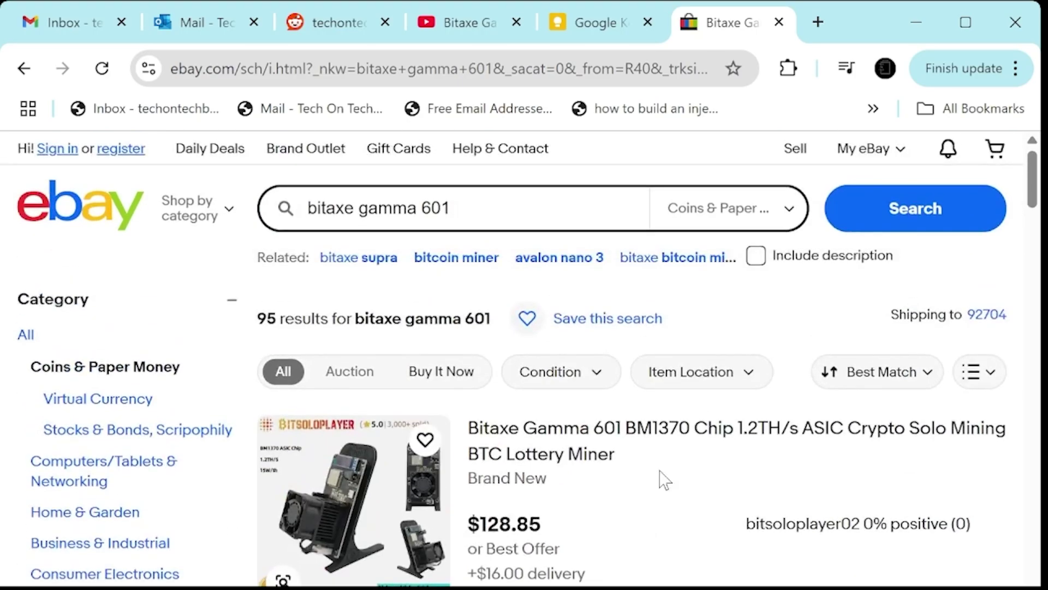
scroll(651, 468, down, 15)
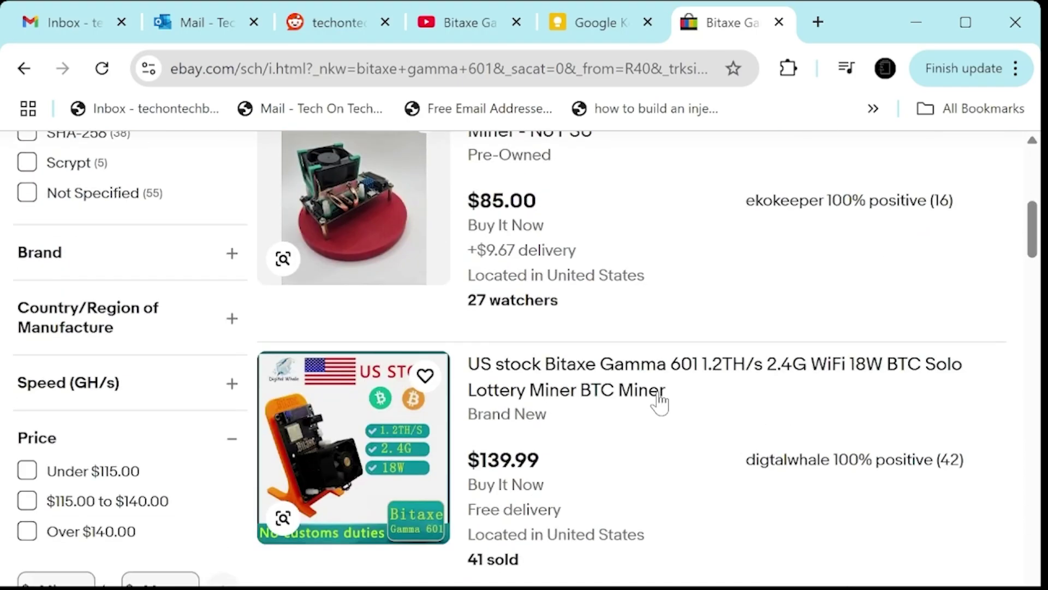
scroll(672, 389, down, 2)
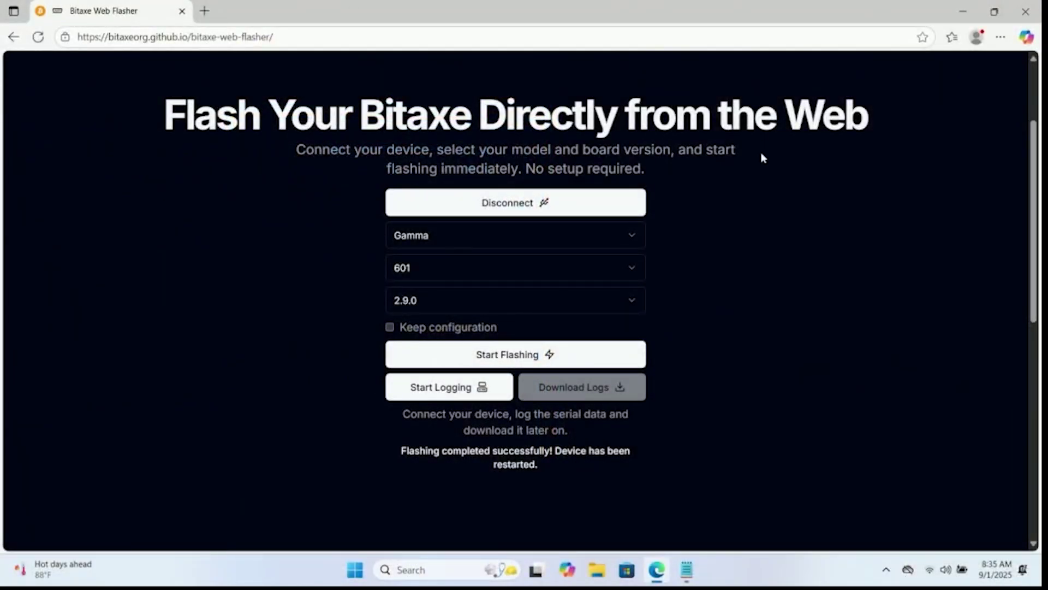
Join the open Bitaxe_172D Wi-Fi network with Connect automatically enabled.
click(927, 576)
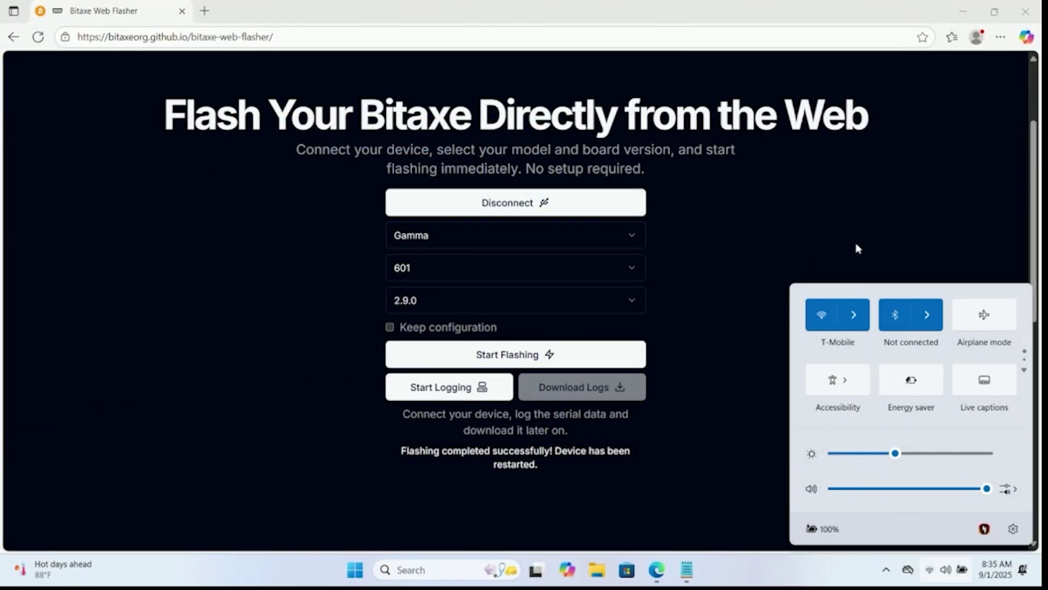
click(854, 315)
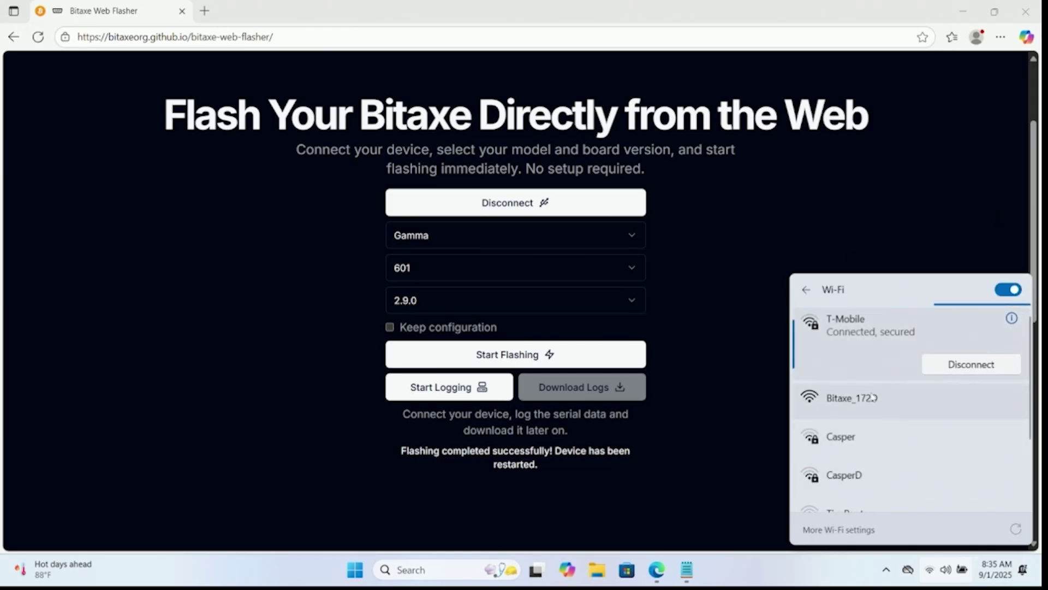
click(906, 404)
click(832, 427)
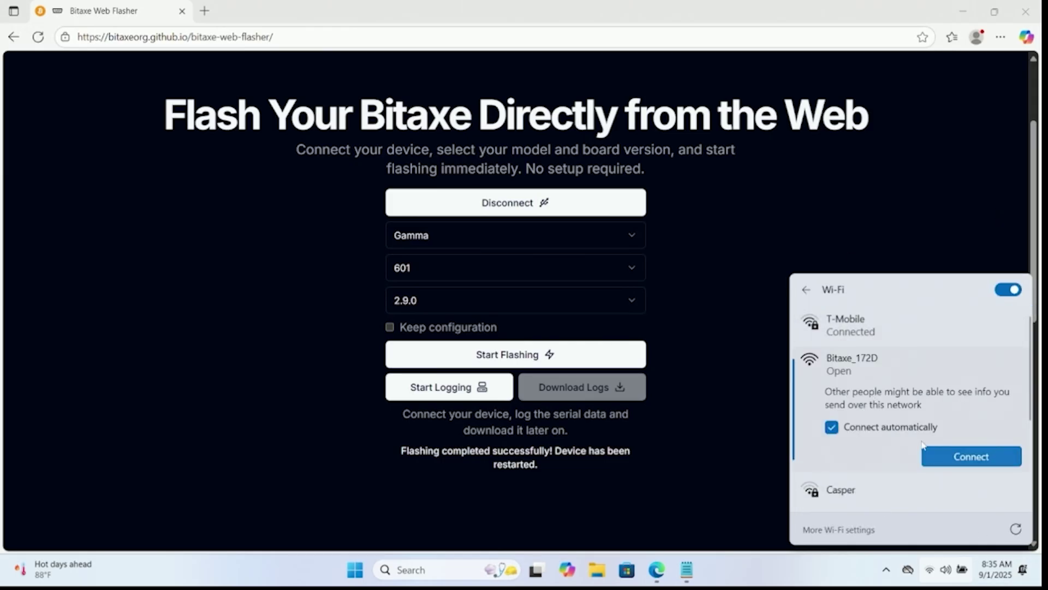
click(946, 456)
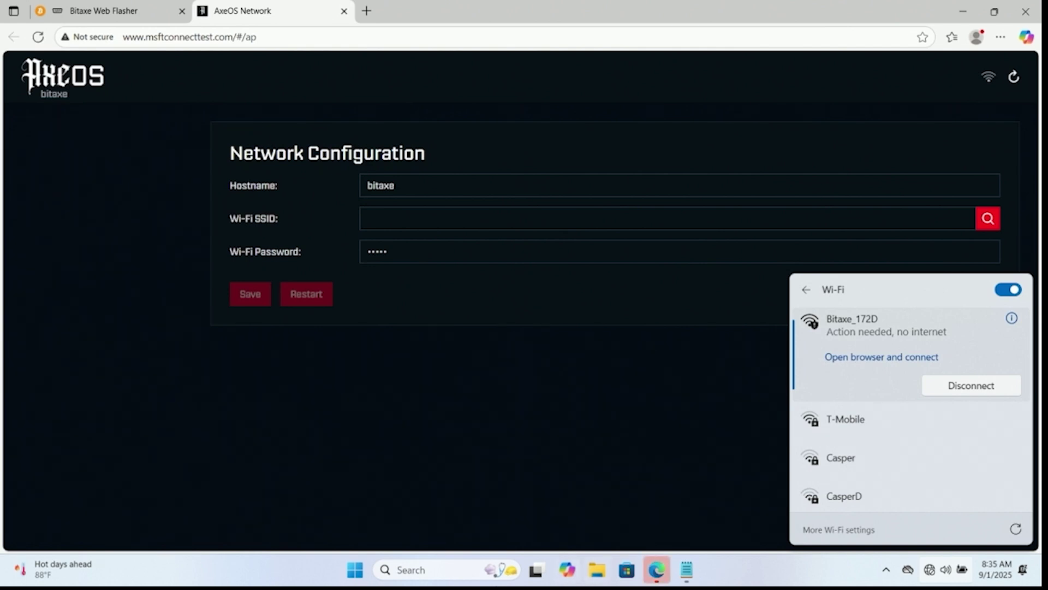
Launch Command Prompt and run ipconfig to list the network addresses.
click(470, 574)
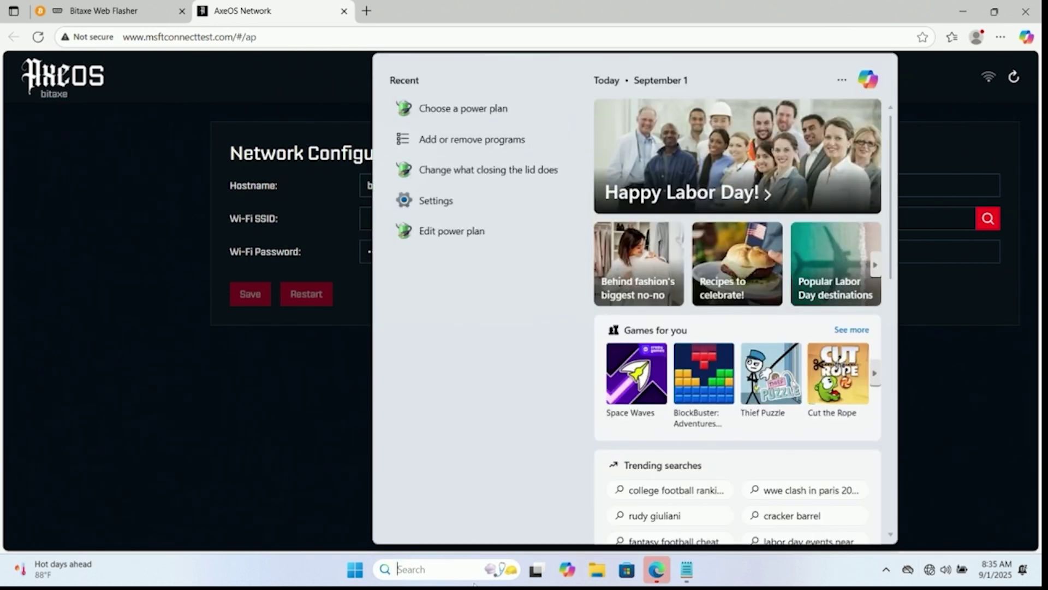
text(cmd)
key(Return)
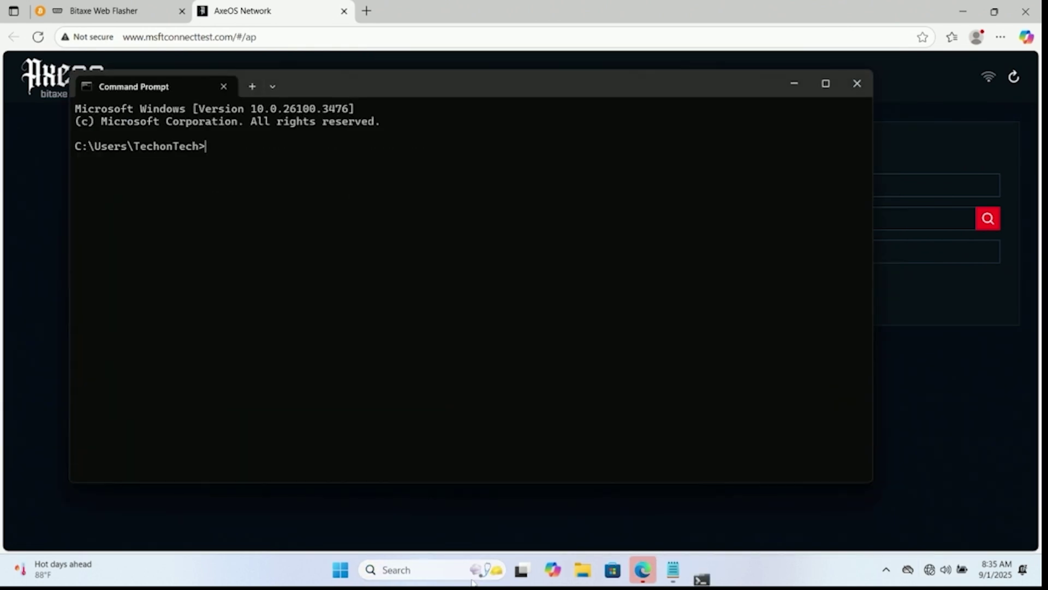
text(ipcondif)
key(BackSpace)
key(BackSpace)
key(BackSpace)
text(fig)
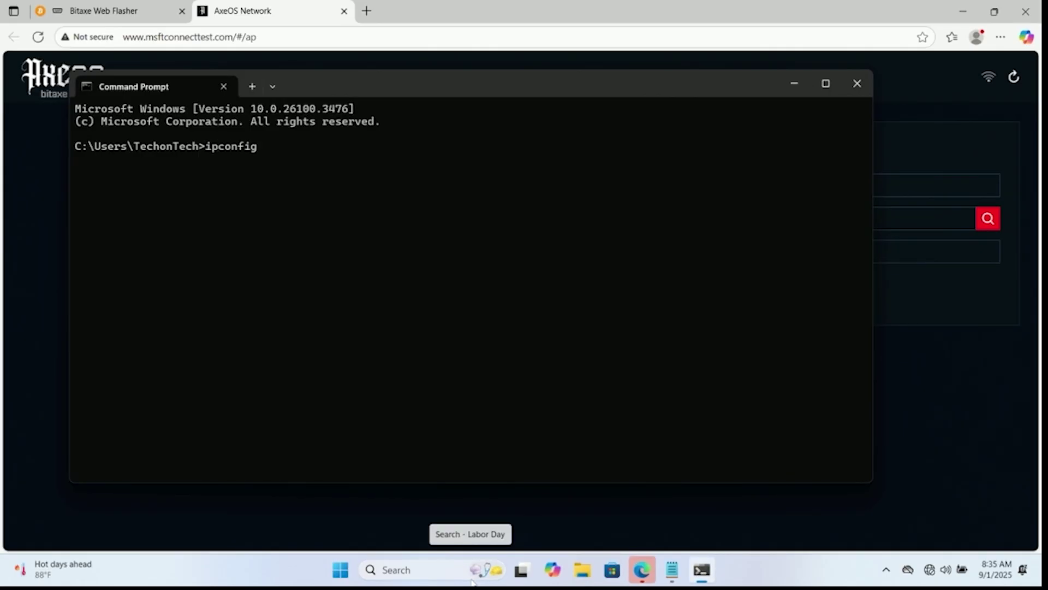
key(Return)
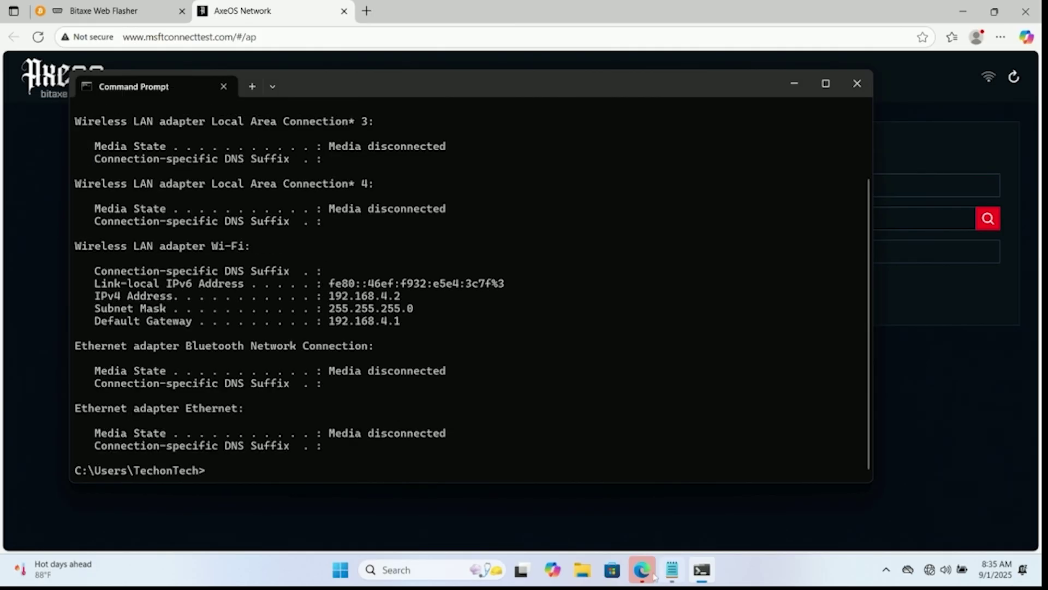
Return to the ipconfig output and read the Wi-Fi default gateway 192.168.4.1.
click(605, 522)
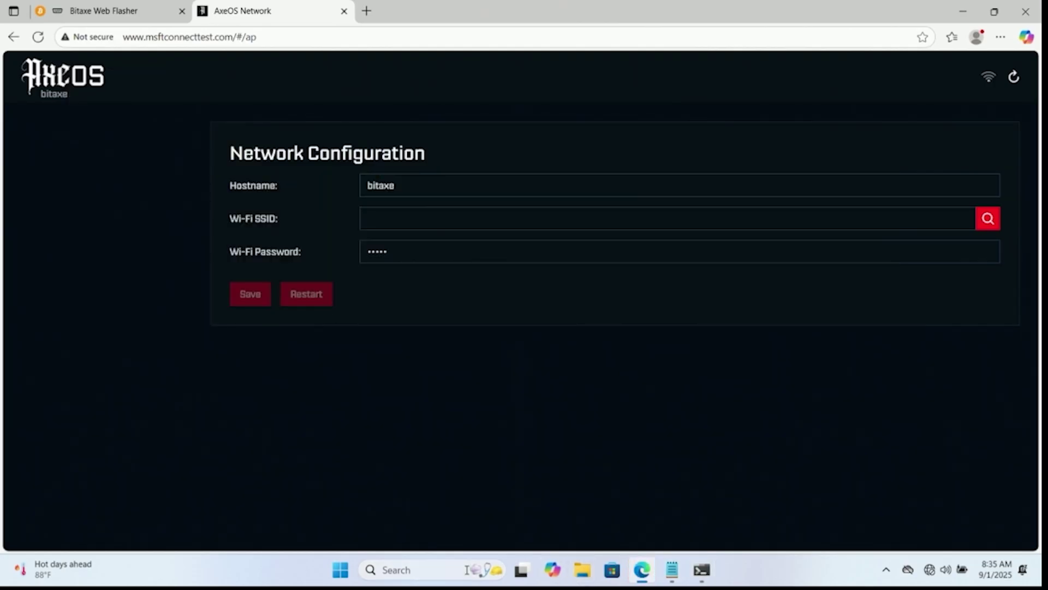
click(407, 578)
text(cmd)
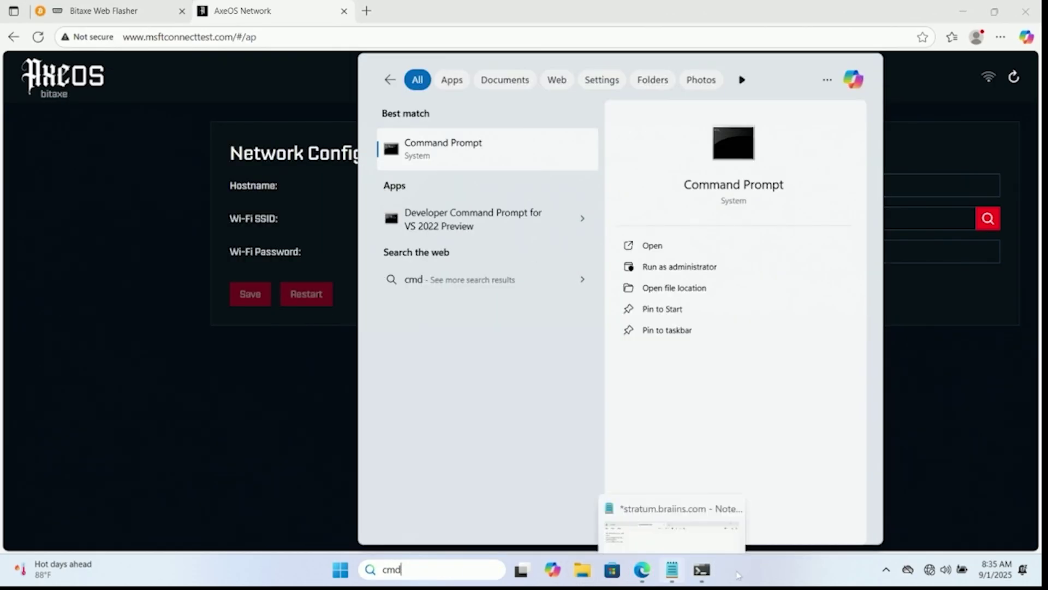
click(702, 569)
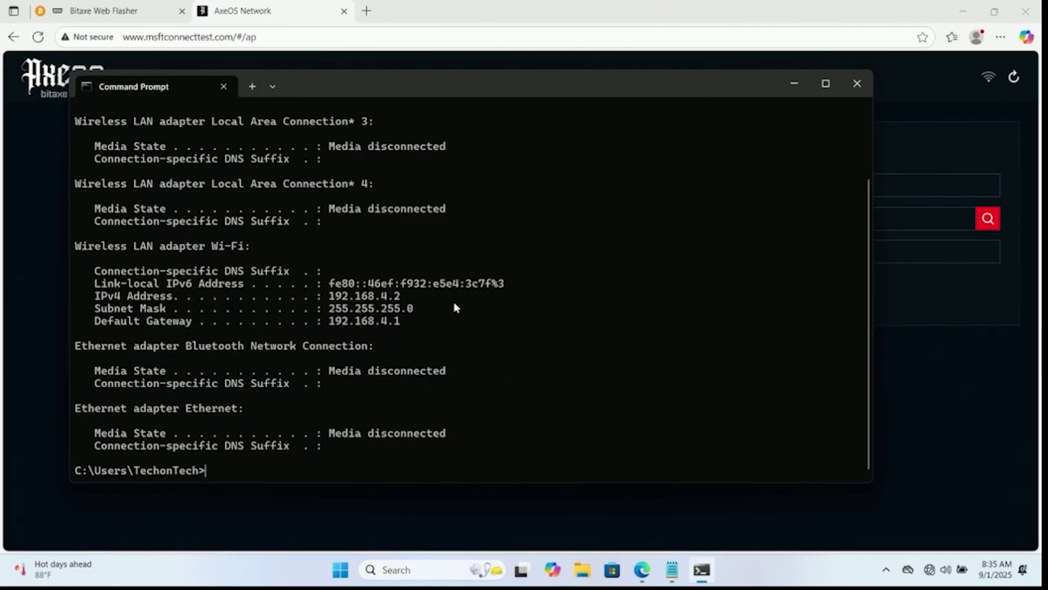
scroll(455, 302, up, 3)
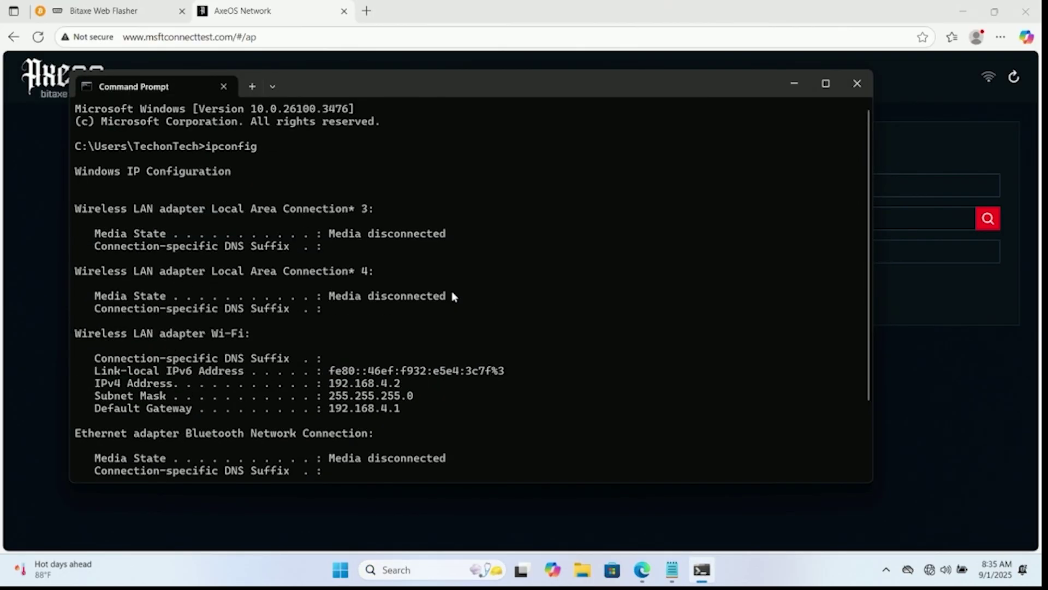
scroll(433, 264, down, 2)
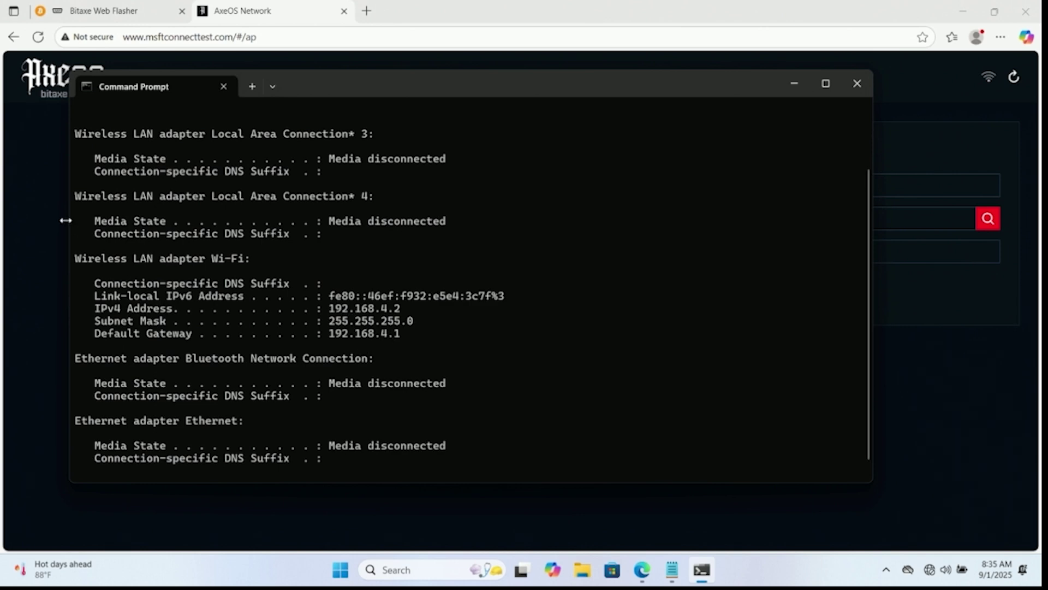
Load the AxeOS Network Configuration page from 192.168.4.1 in a new tab.
click(367, 11)
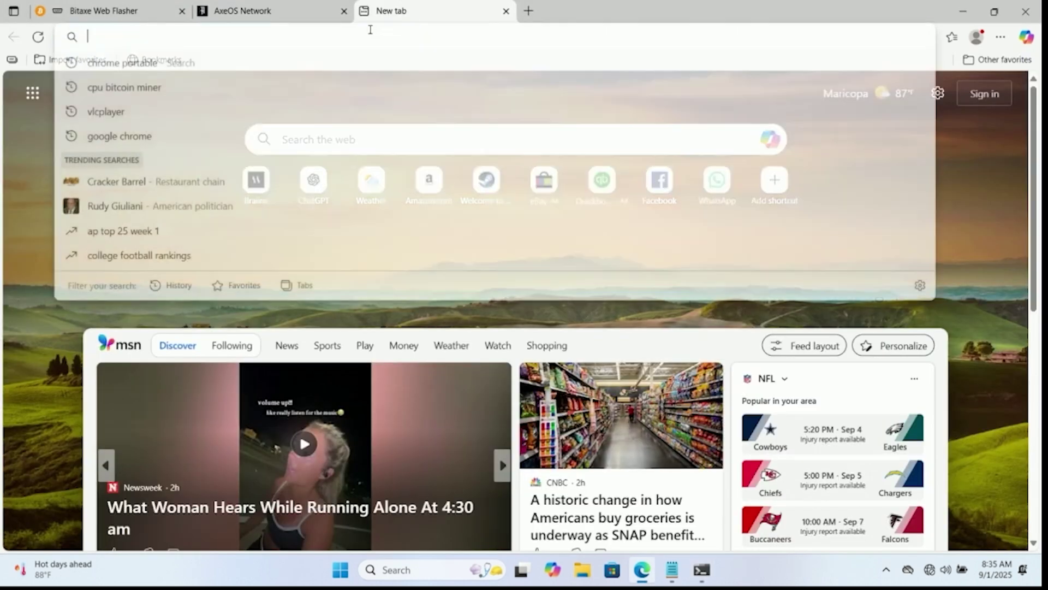
text(192.)
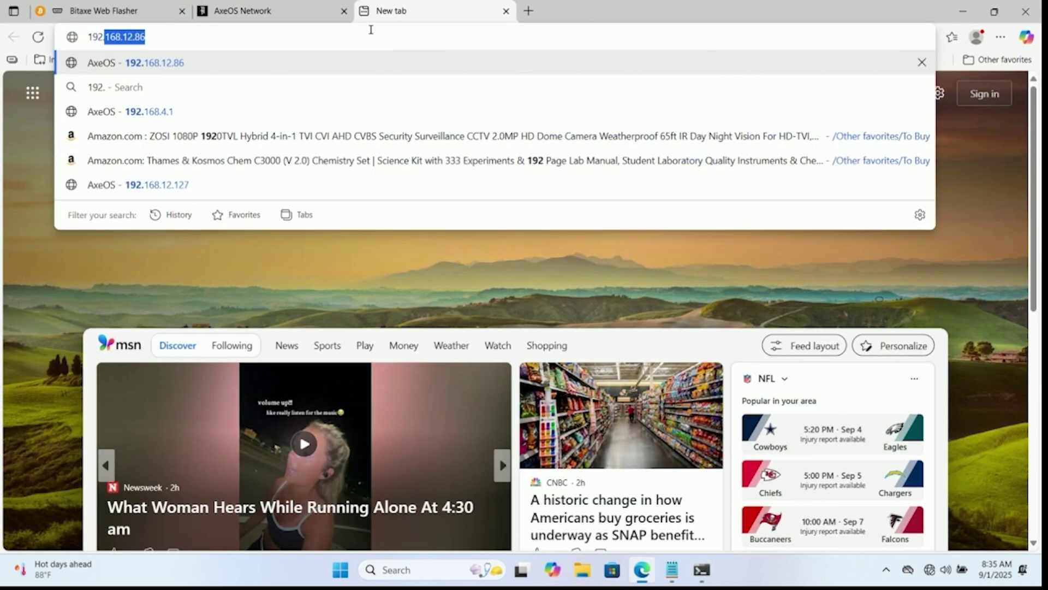
text(168.4)
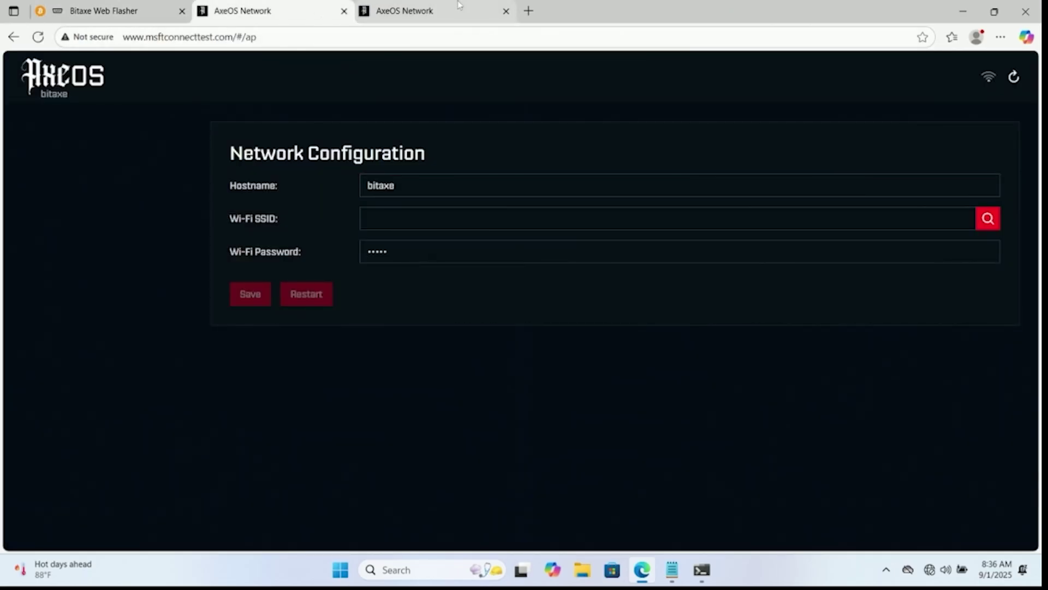
click(458, 4)
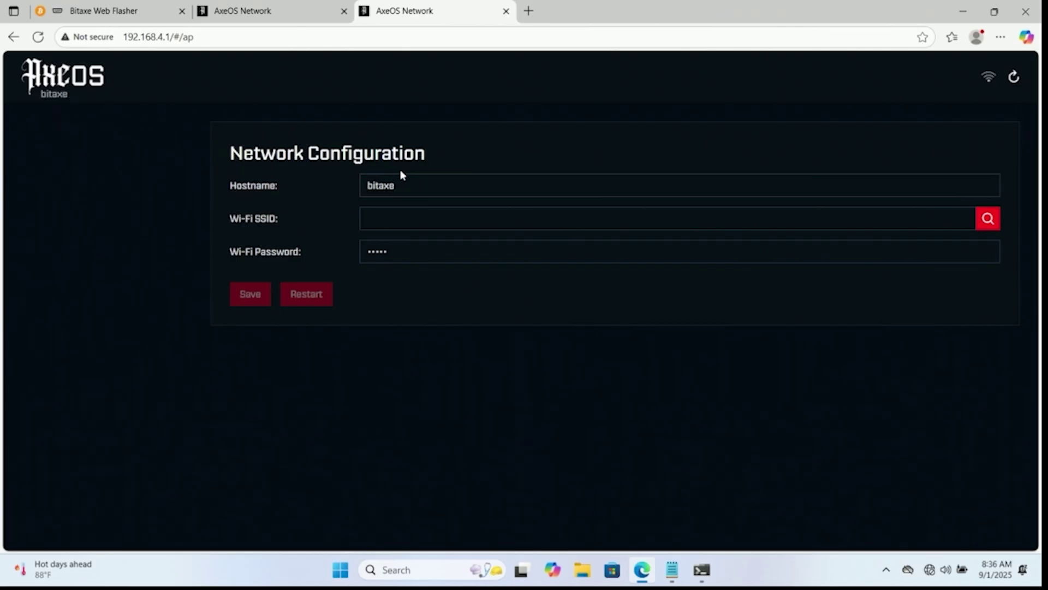
Set the SSID to T-Mobile with its Wi-Fi password, save, and restart the Bitaxe.
click(989, 217)
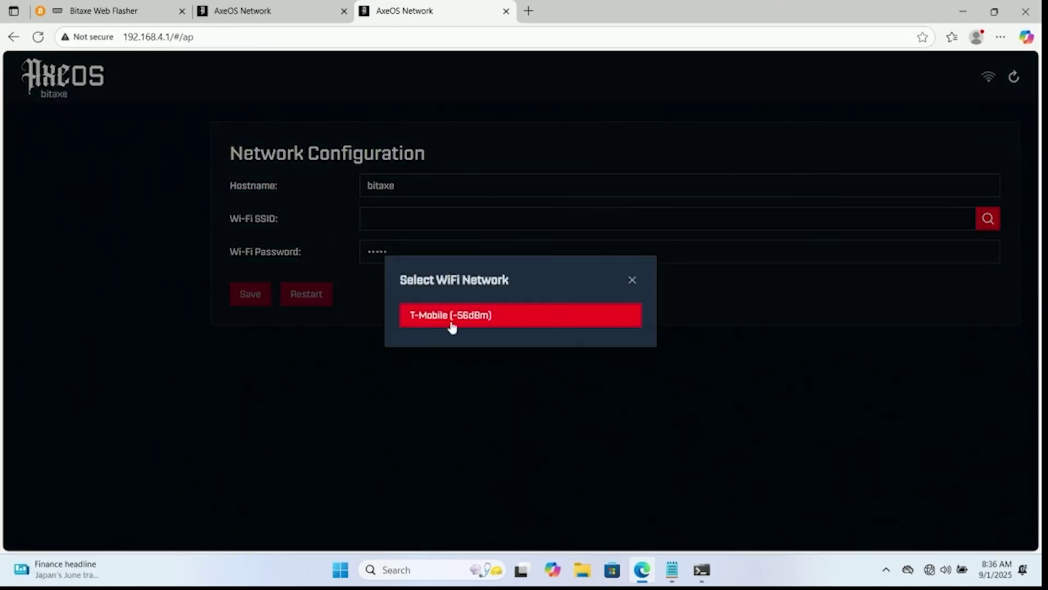
click(456, 314)
drag(397, 247, 364, 249)
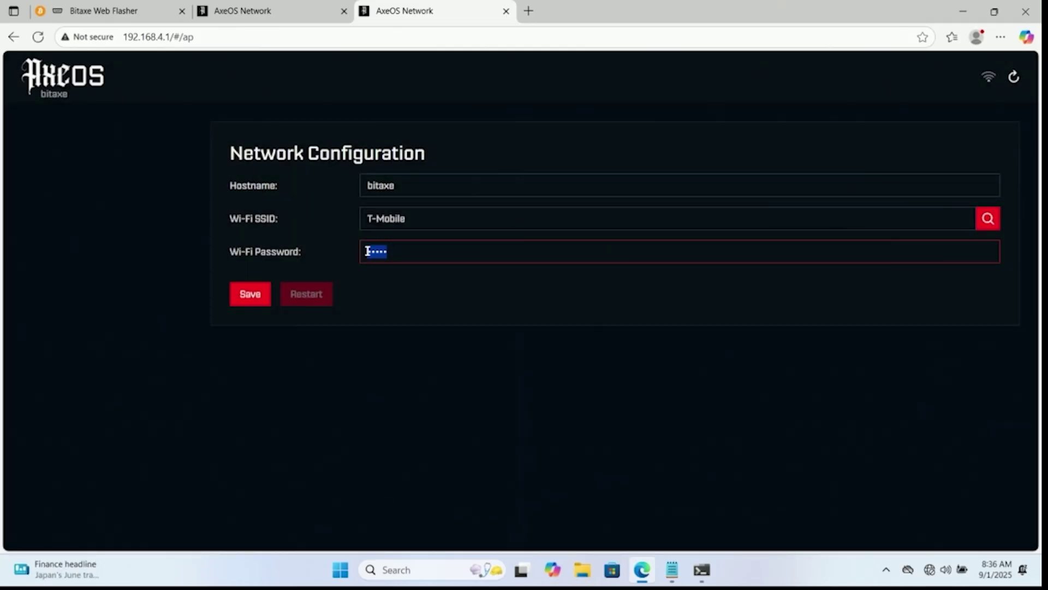
key(BackSpace)
text(•)
key(BackSpace)
key(BackSpace)
text(•)
click(257, 297)
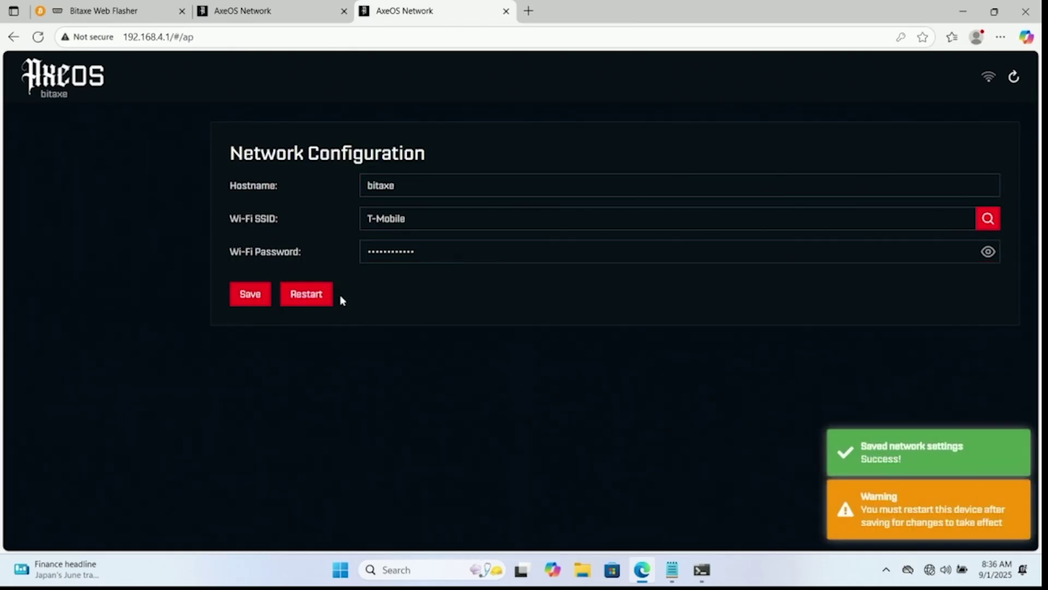
click(315, 296)
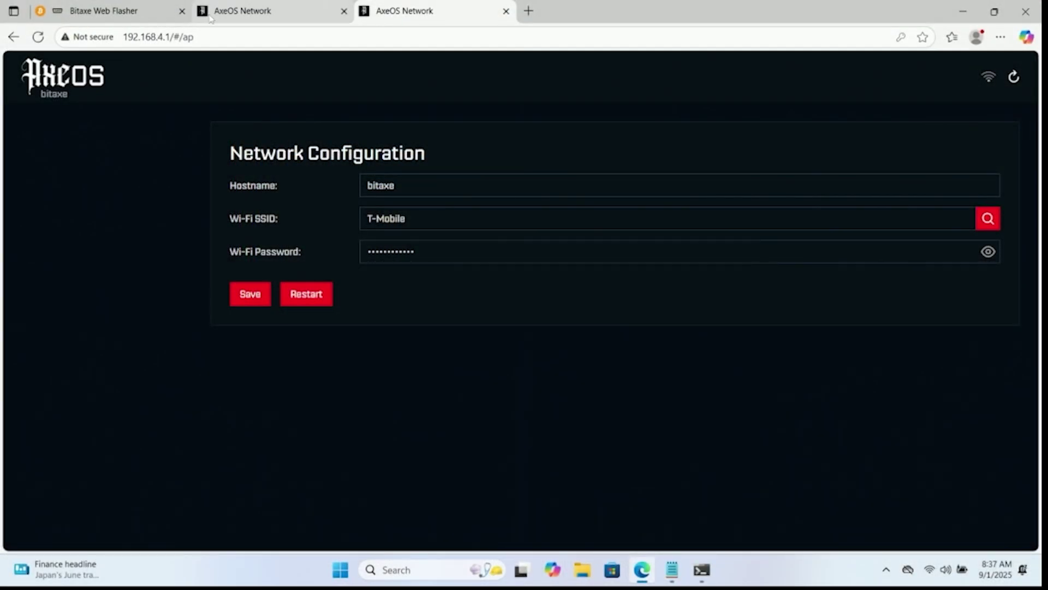
Show the Wi-Fi network list, confirming the PC is connected to T-Mobile.
click(210, 38)
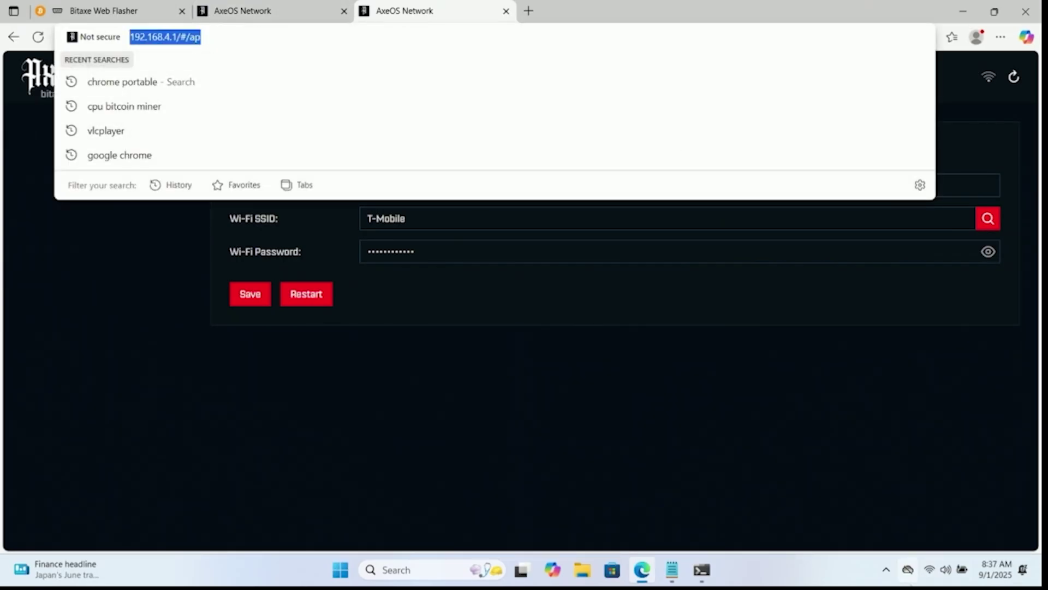
click(929, 574)
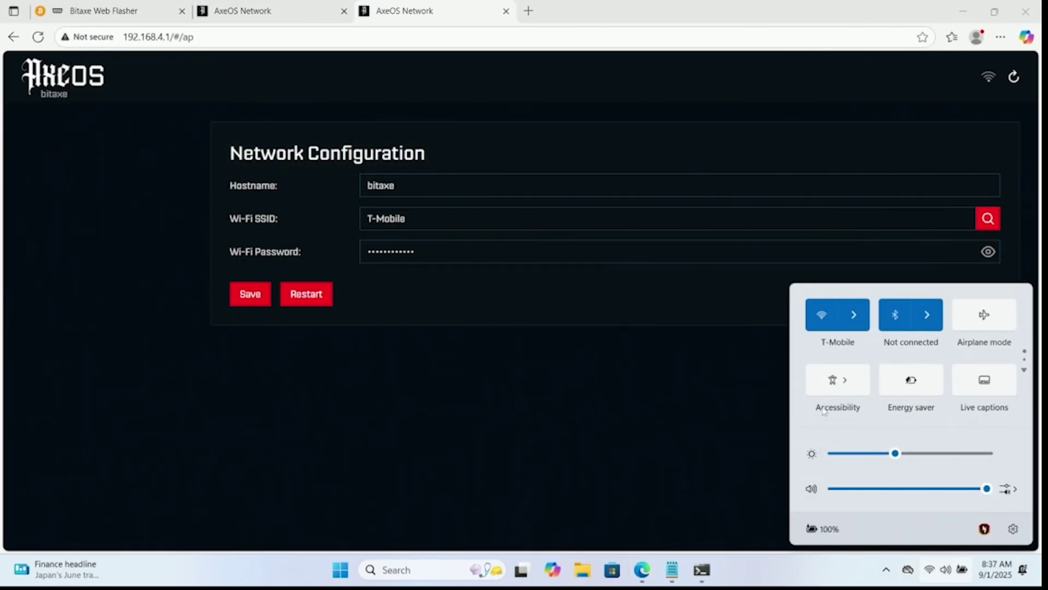
click(855, 315)
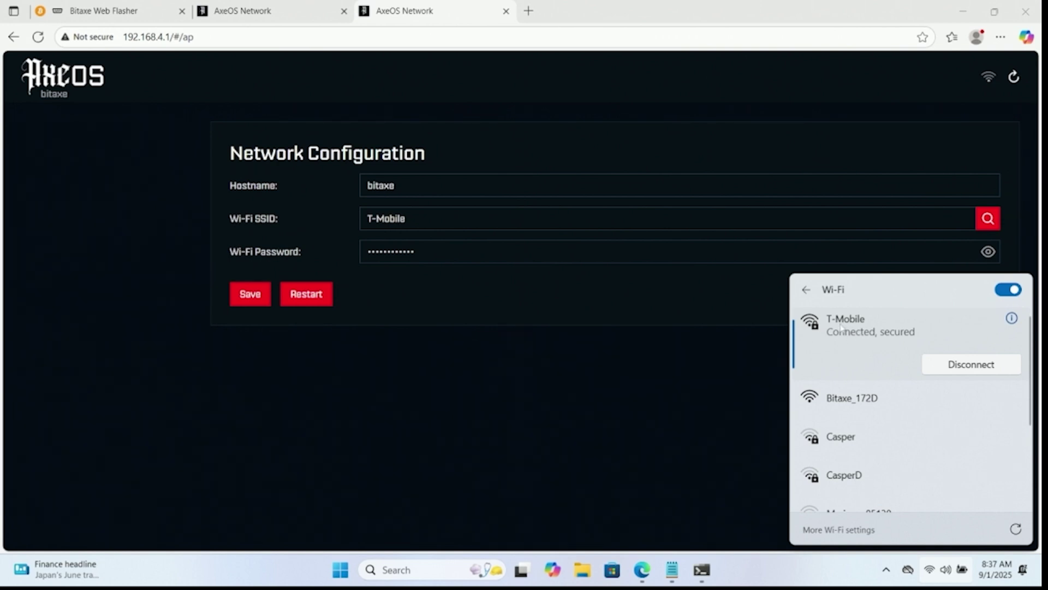
Replace the 192.168.4.1 address with the miner's new home address 192.168.12.86.
click(349, 37)
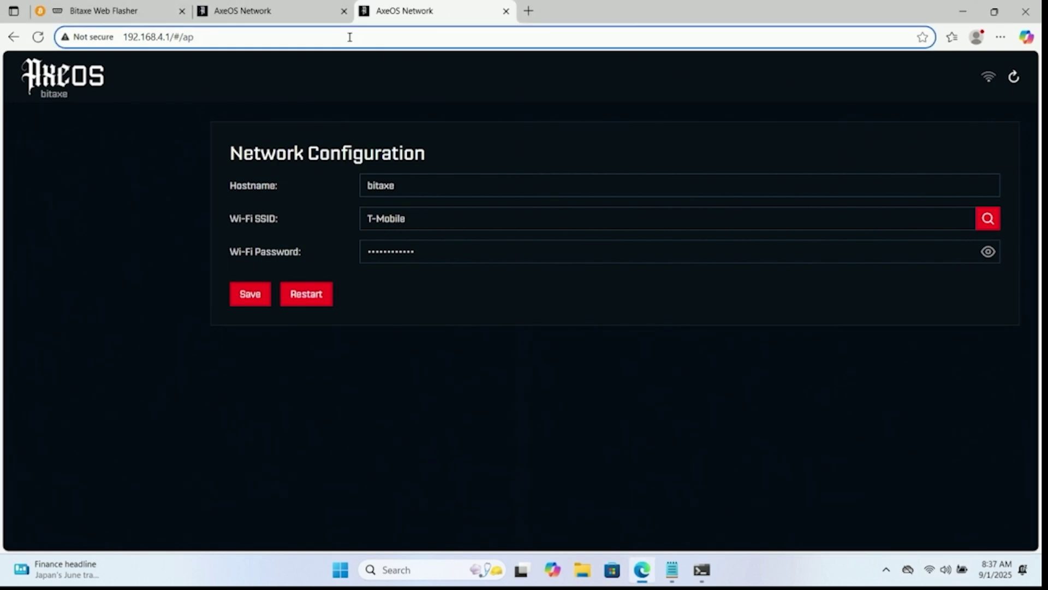
key(BackSpace)
key(BackSpace)
key(BackSpace)
key(BackSpace)
key(BackSpace)
key(BackSpace)
key(BackSpace)
key(BackSpace)
key(BackSpace)
key(BackSpace)
key(BackSpace)
key(BackSpace)
key(BackSpace)
key(BackSpace)
key(BackSpace)
key(BackSpace)
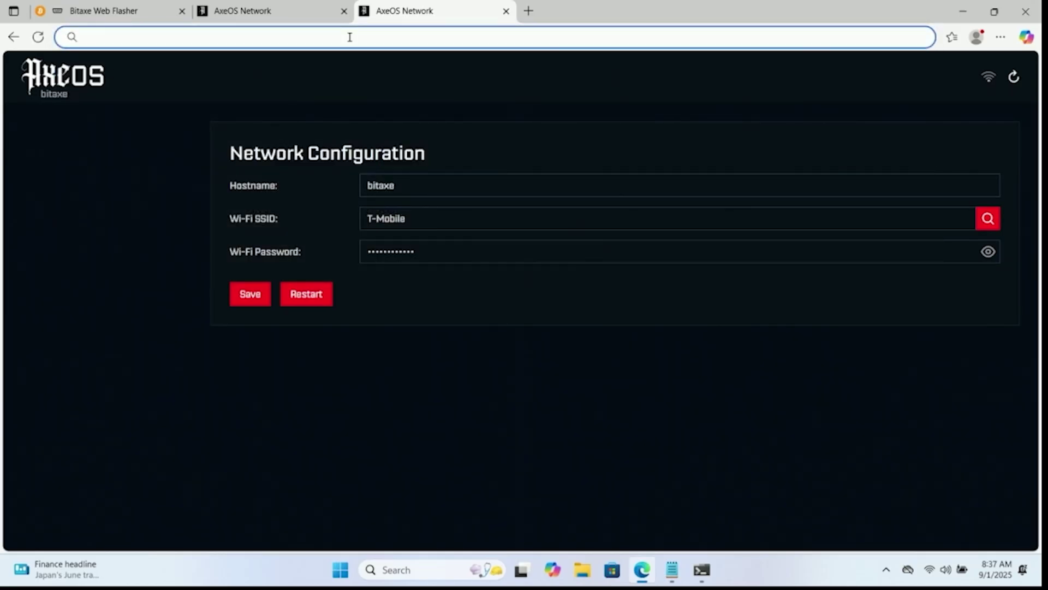
text(192.1)
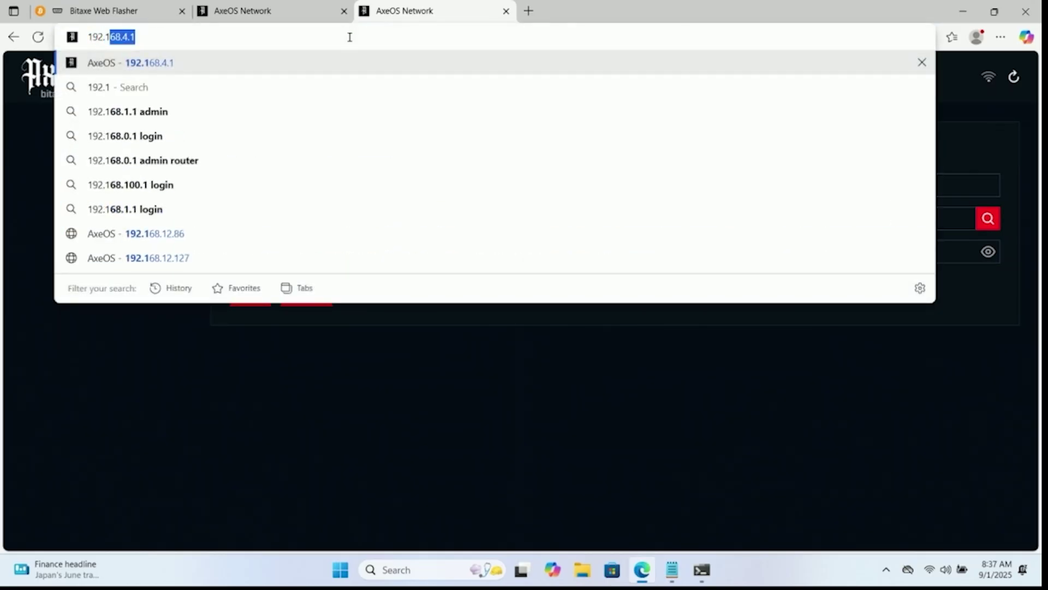
text(6)
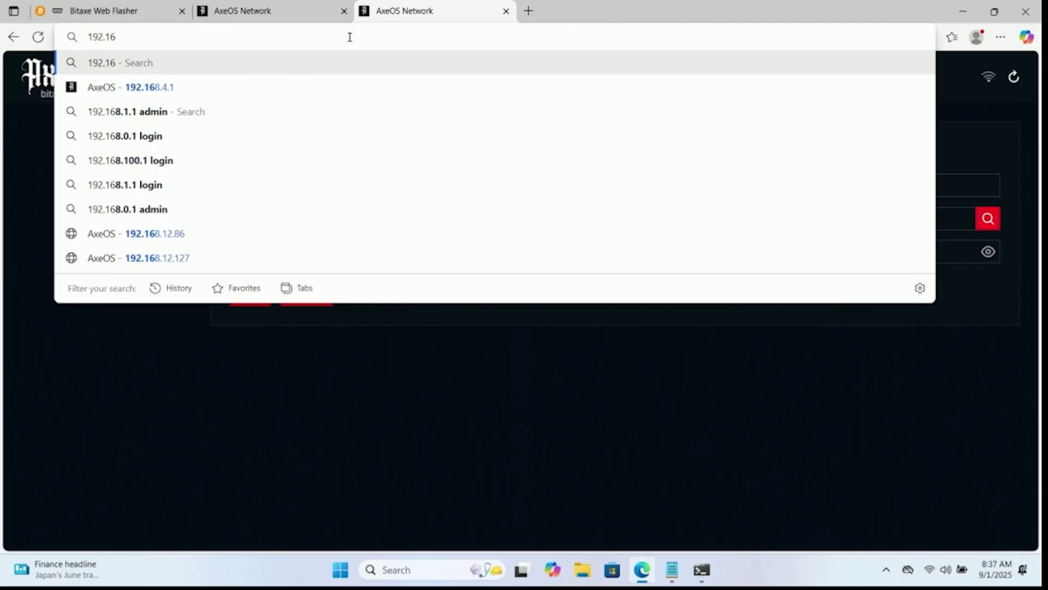
text(8.12.86/#/)
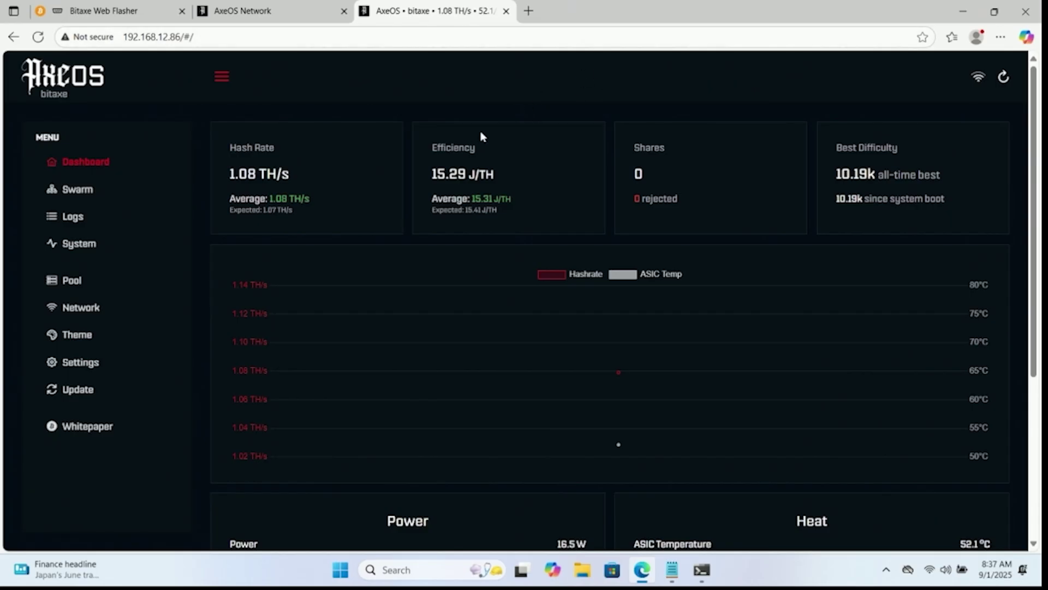
Scroll through the Dashboard's hash rate, power and temperature stats.
scroll(387, 191, down, 2)
scroll(389, 187, up, 2)
scroll(388, 184, down, 2)
scroll(388, 186, down, 1)
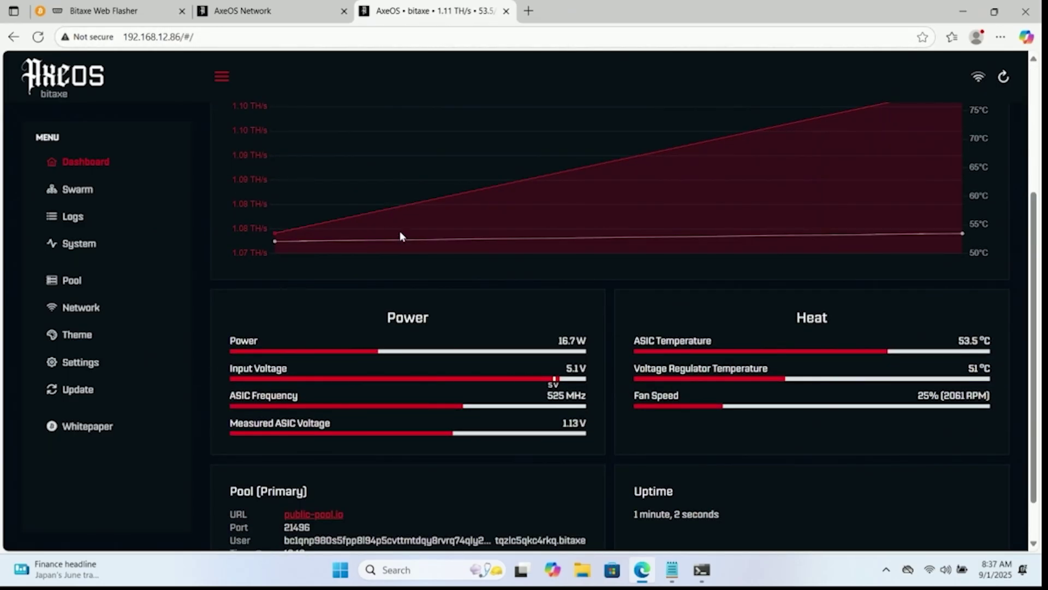
scroll(391, 255, down, 1)
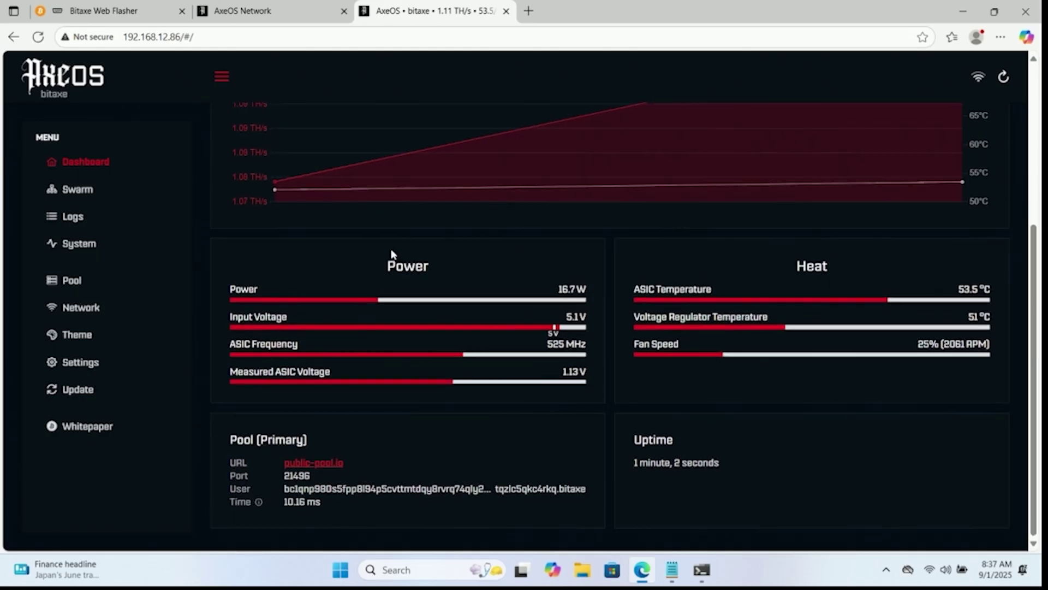
scroll(391, 253, up, 4)
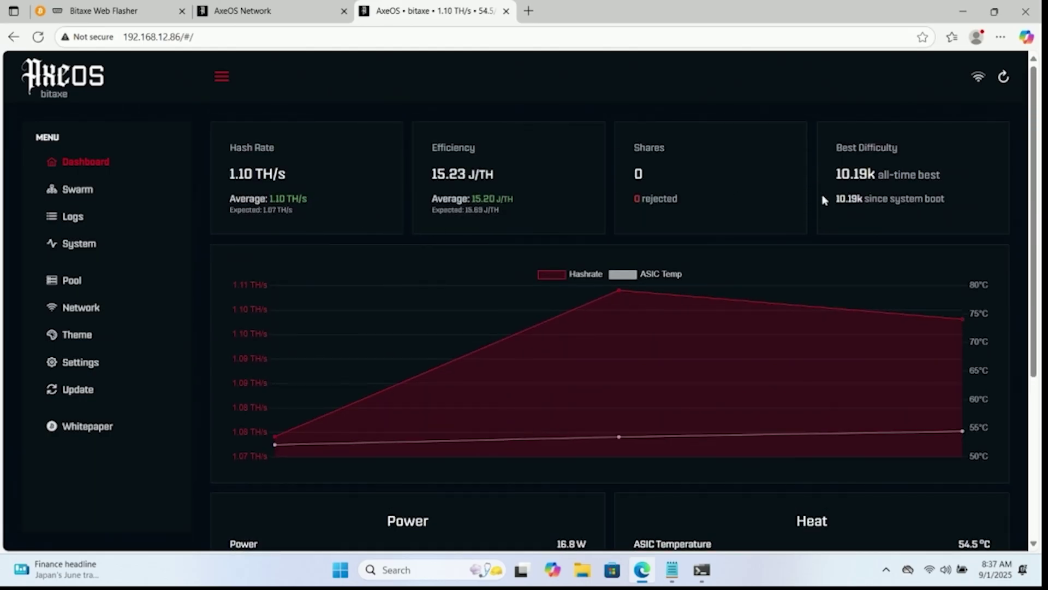
Browse the Swarm, Logs and System pages, ending on the Pool settings page.
click(103, 192)
click(92, 218)
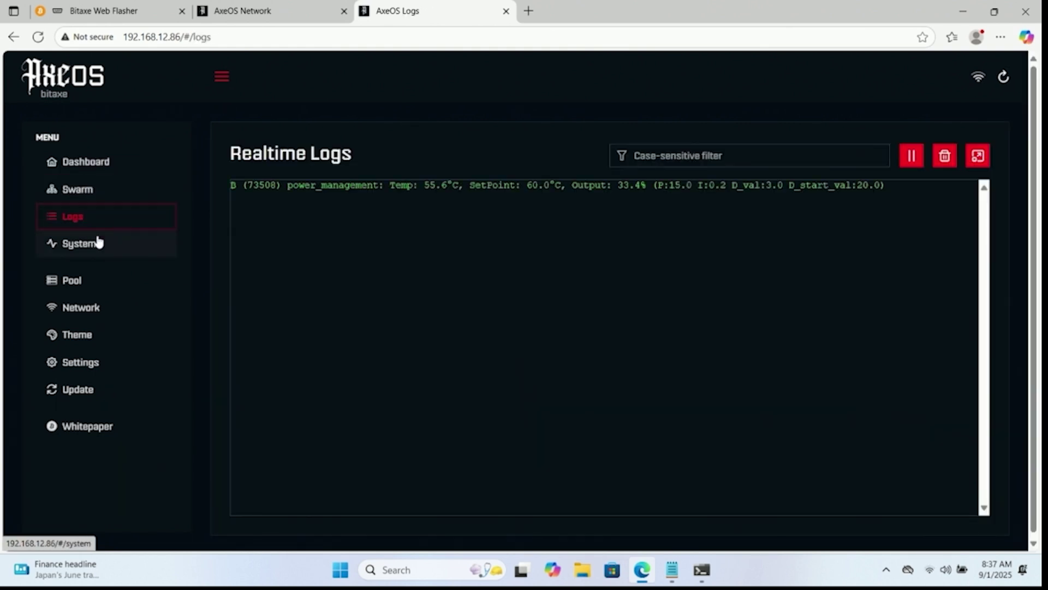
click(98, 244)
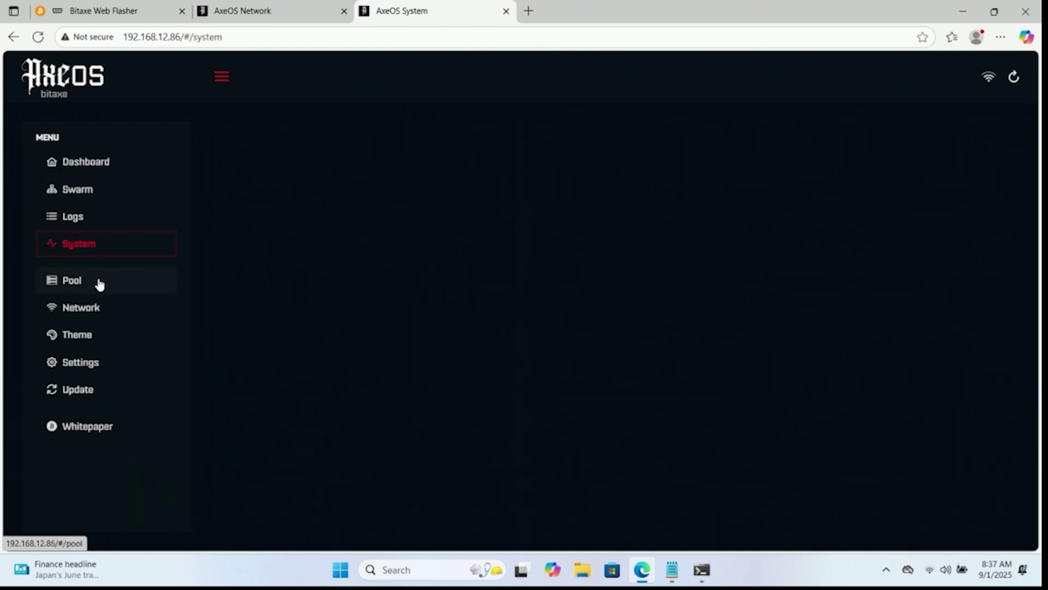
click(98, 283)
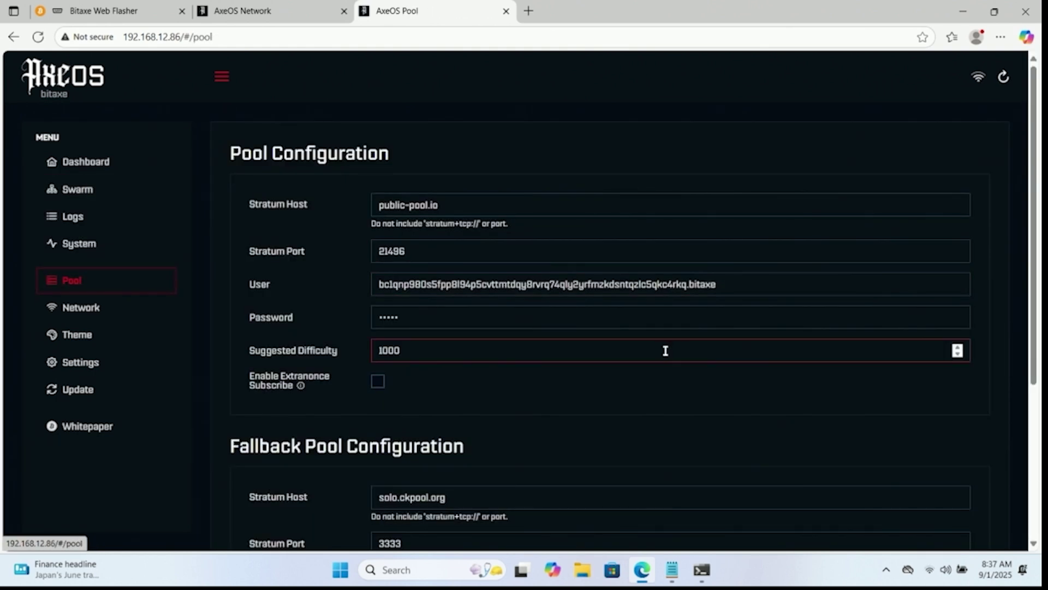
Copy stratum.braiins.com from the notes into the primary Stratum Host field.
click(672, 569)
drag(354, 160, 219, 159)
key(ctrl+c)
click(818, 61)
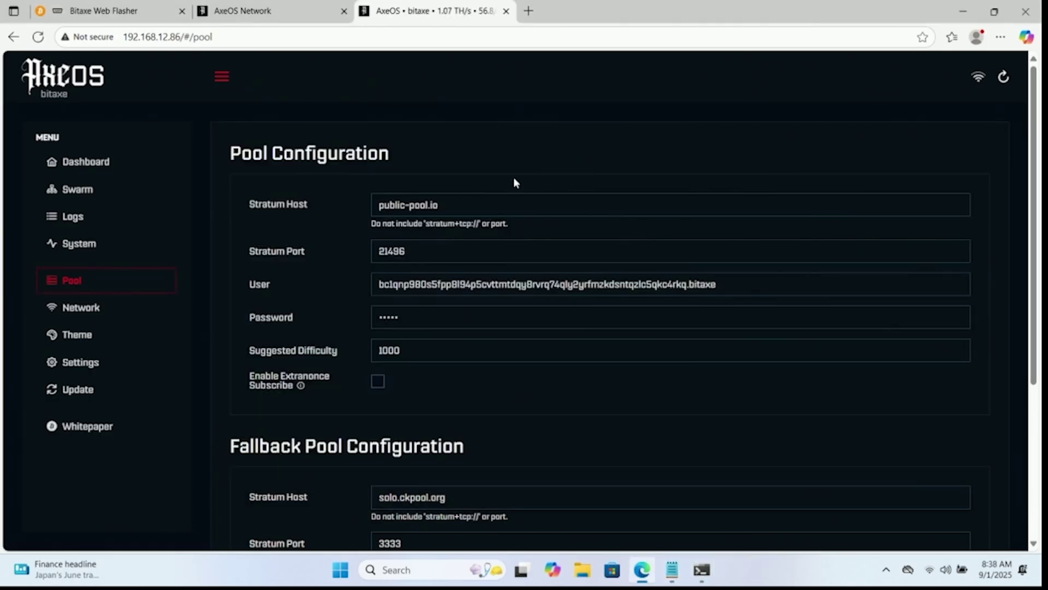
drag(465, 200, 381, 154)
click(417, 204)
key(ctrl+a)
key(ctrl+v)
Paste stratum.braiins.com as the fallback Stratum Host and set the primary port to 3333.
scroll(371, 289, down, 1)
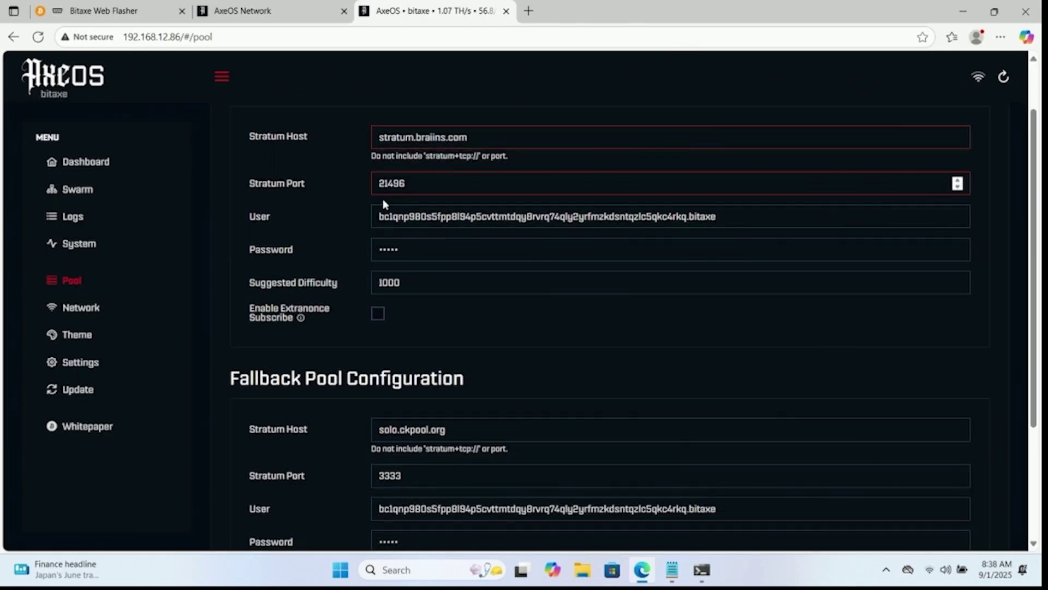
drag(456, 428, 237, 437)
key(ctrl+v)
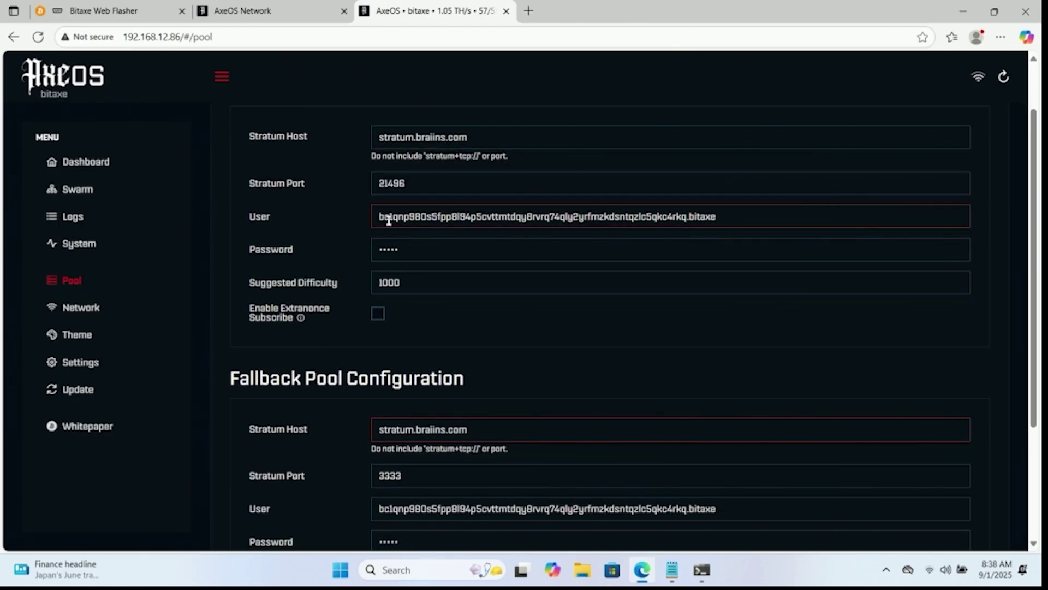
drag(409, 186, 352, 190)
text(3333)
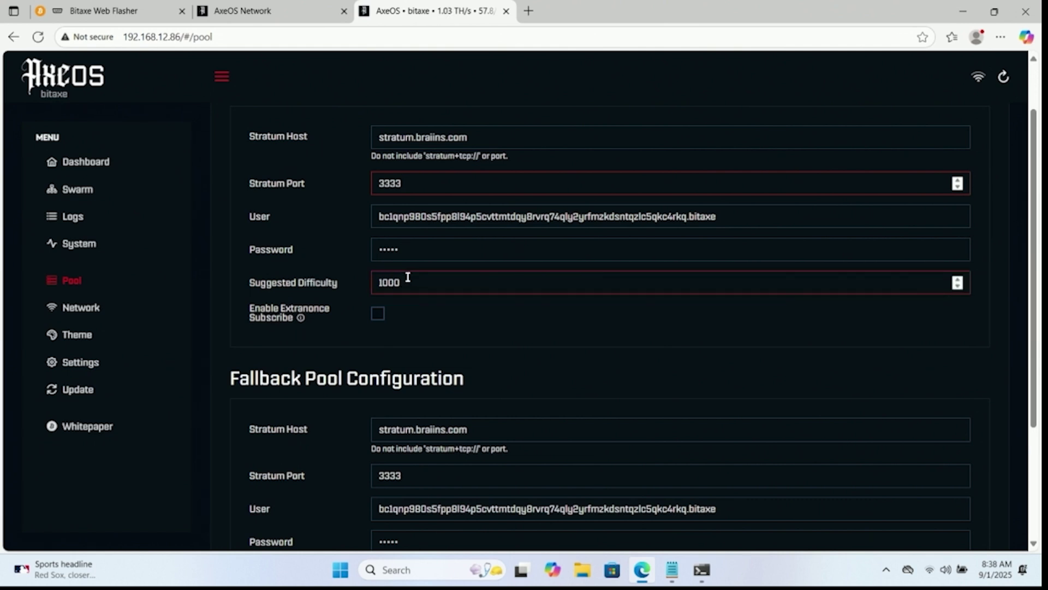
scroll(424, 318, down, 1)
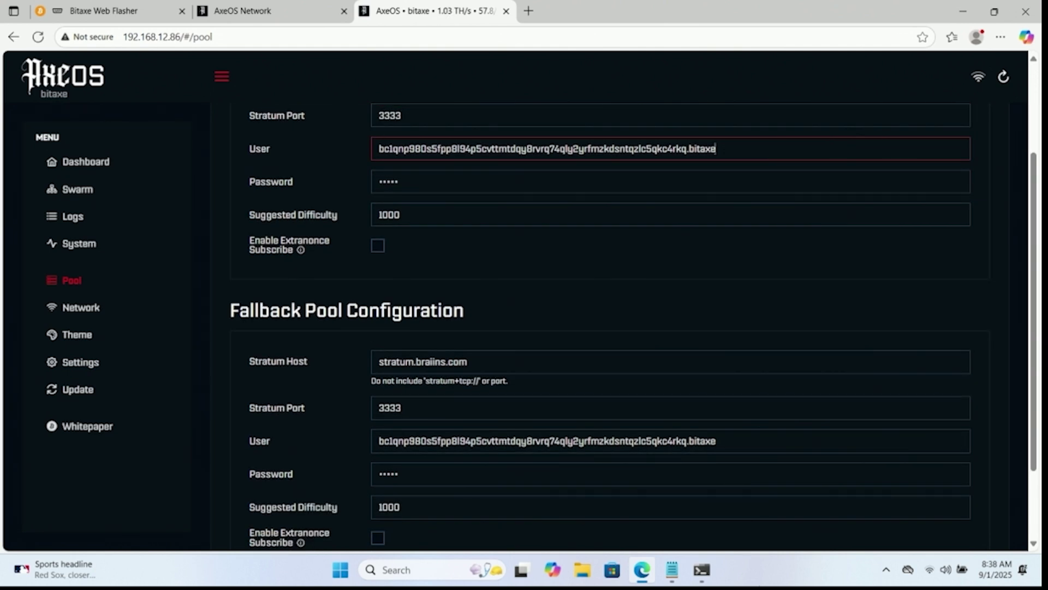
Copy the worker One name from the notes into the primary pool User field.
click(638, 492)
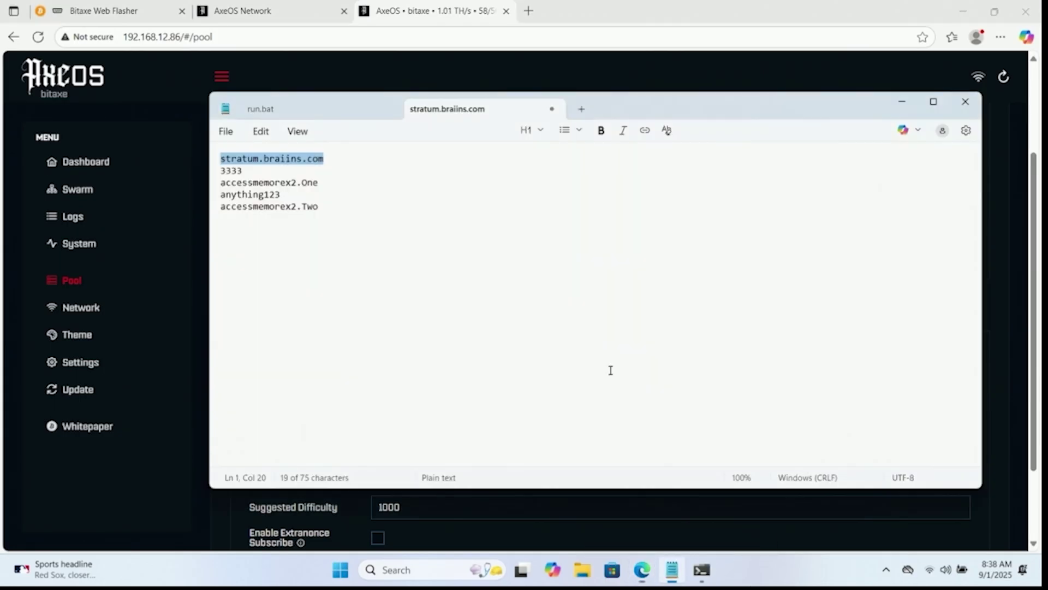
drag(325, 182, 194, 178)
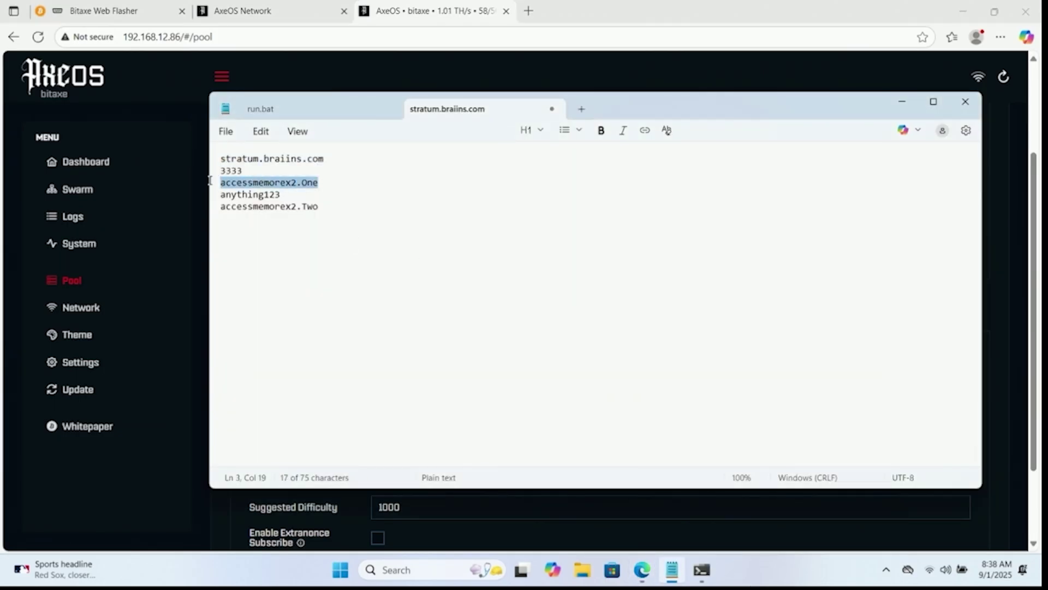
key(ctrl+c)
key(alt+Tab)
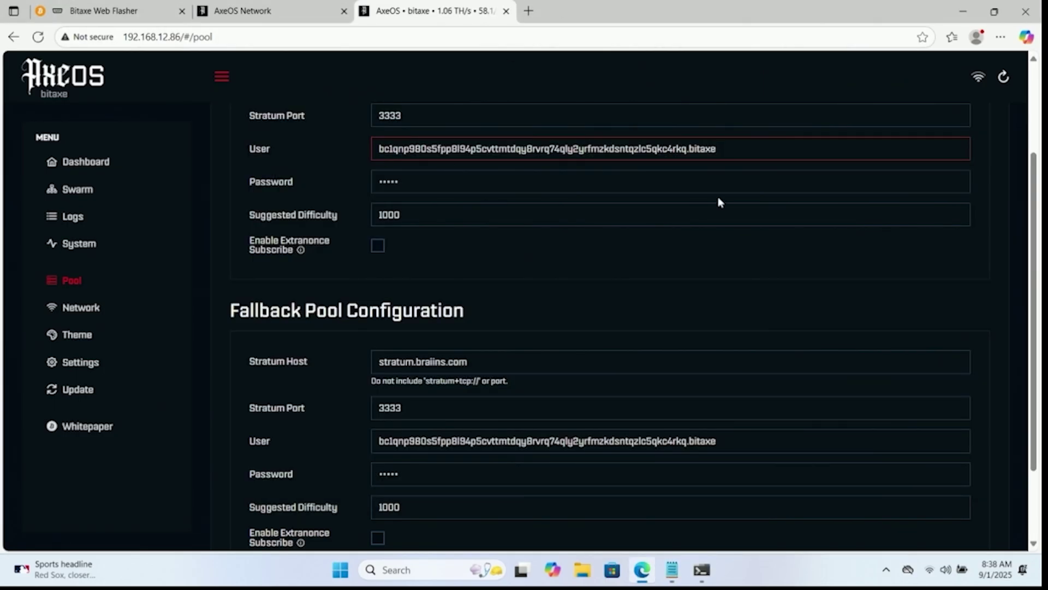
click(753, 152)
key(ctrl+a)
key(ctrl+v)
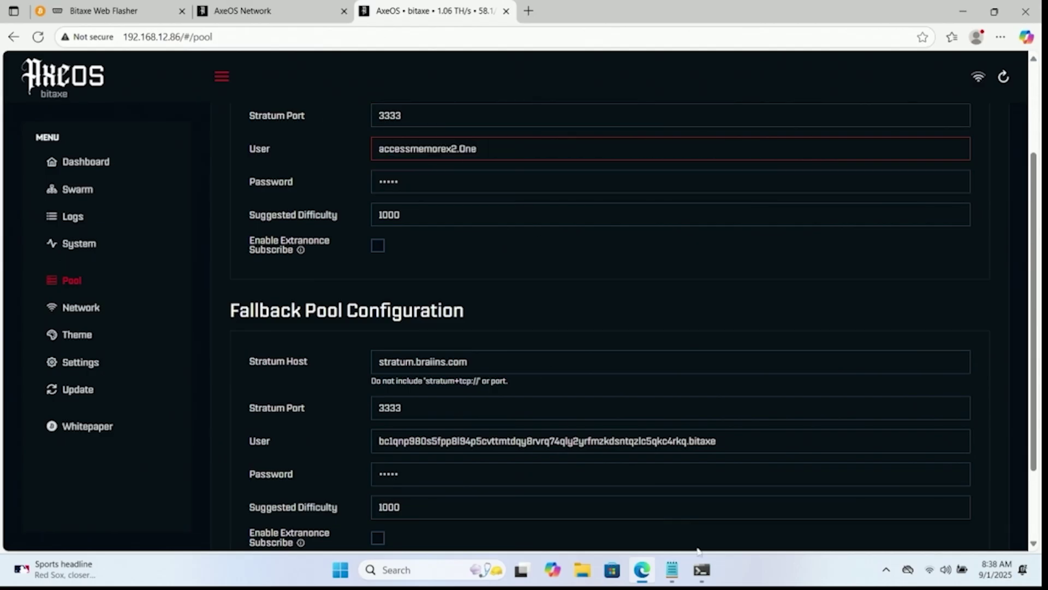
Replace the fallback User with the worker Two name from the notes.
click(672, 569)
drag(319, 206, 219, 206)
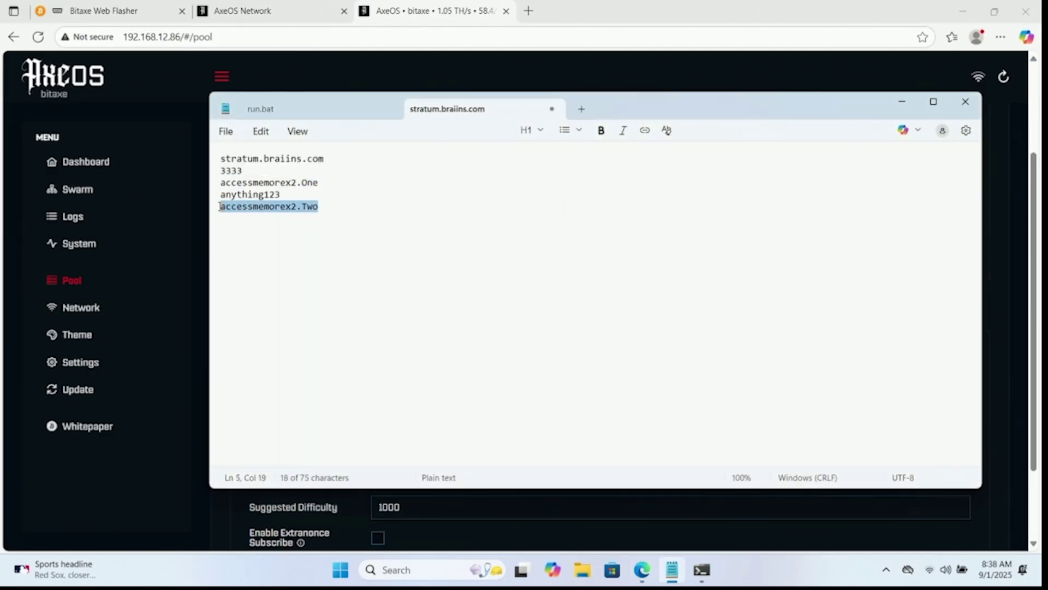
click(652, 6)
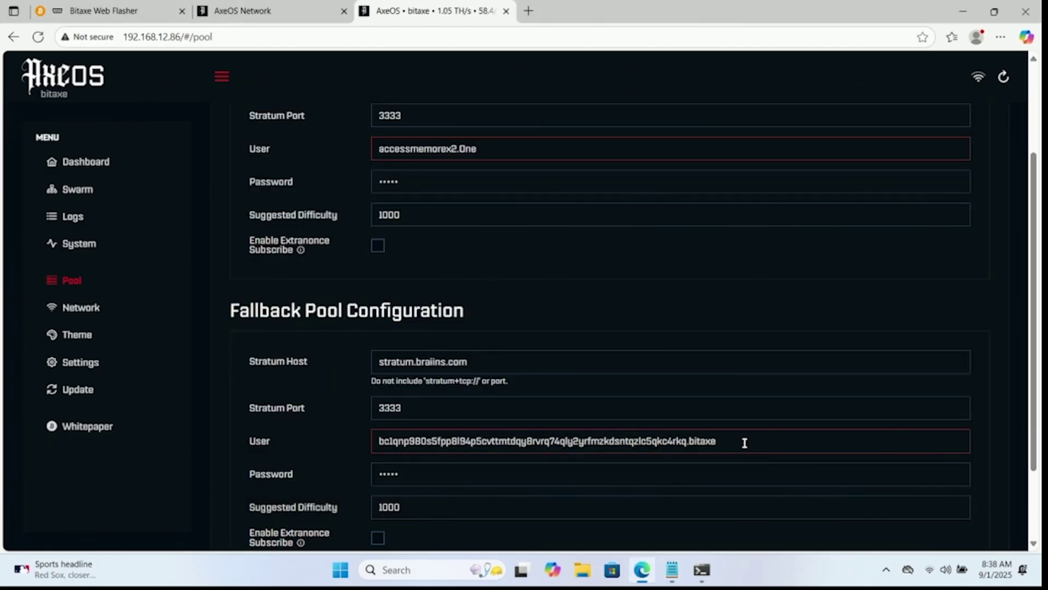
drag(744, 440, 380, 440)
key(ctrl+v)
Re-enter the fallback pool password and select the primary pool password to replace it.
key(Tab)
key(BackSpace)
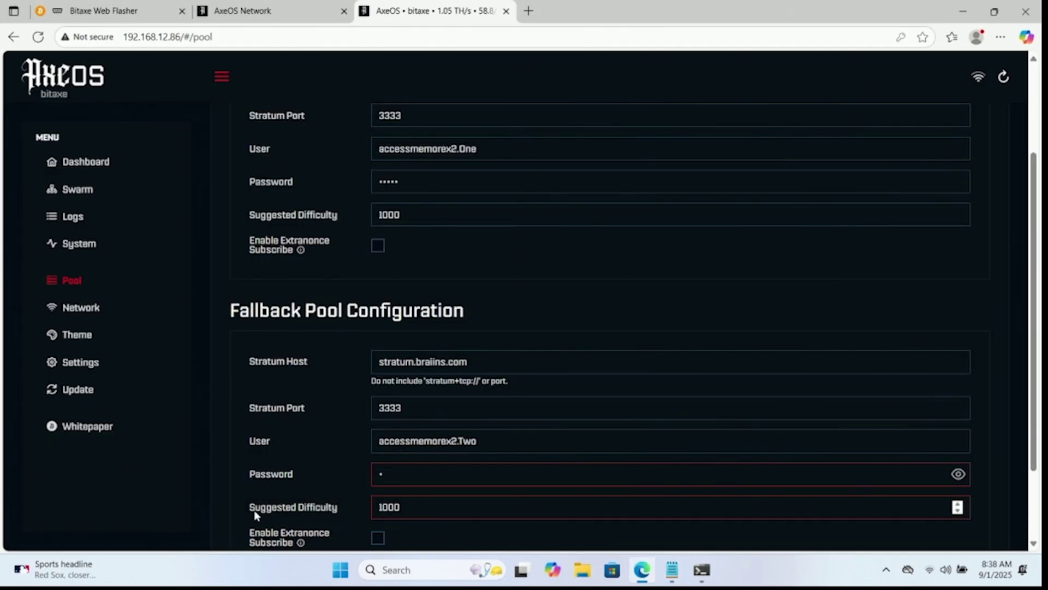
text(12345678901)
drag(403, 176, 341, 178)
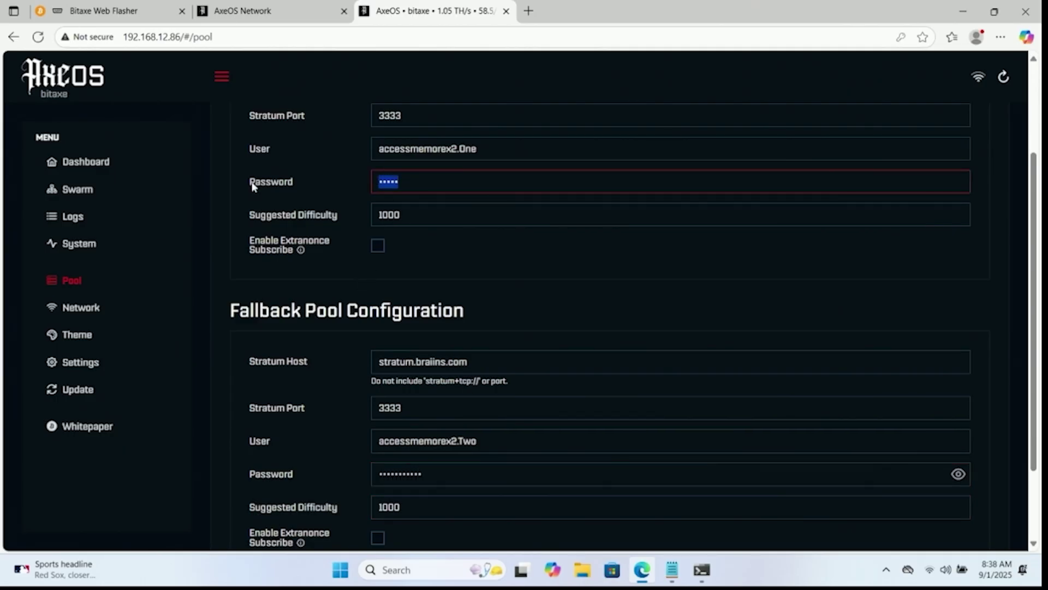
text(12345678)
scroll(375, 258, down, 3)
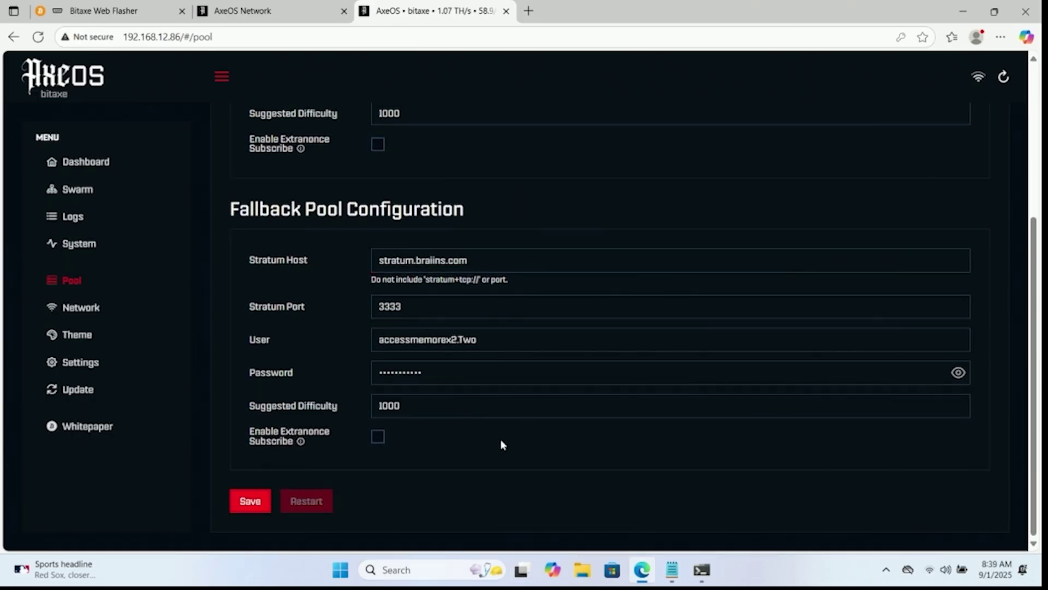
Save the updated Pool page settings and restart the Bitaxe.
click(248, 502)
click(292, 503)
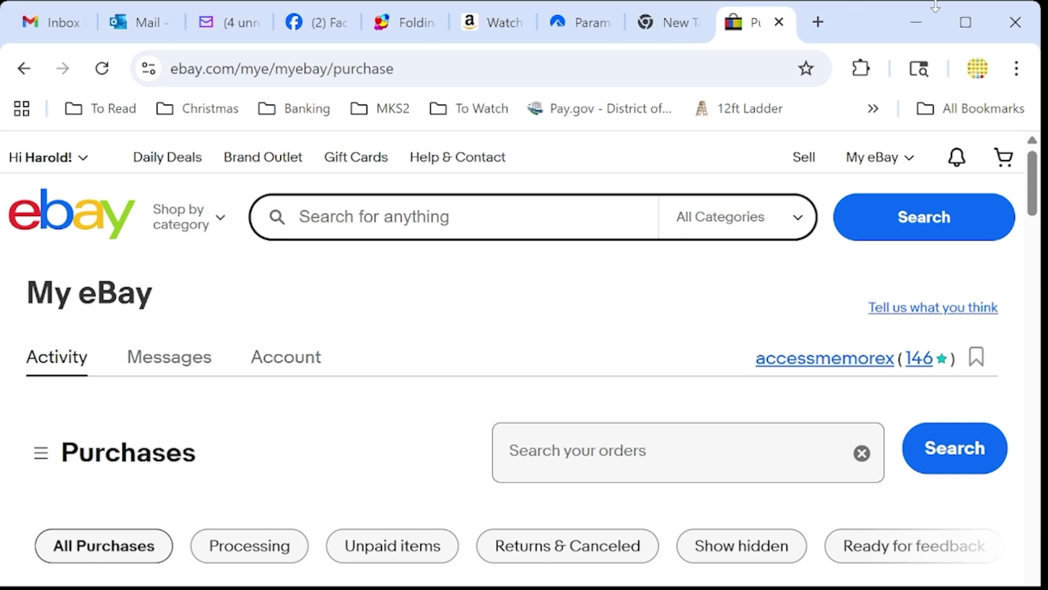
Load braiins.com and open the Pool dashboard with hashrate and worker status.
click(689, 69)
text(braiins.com)
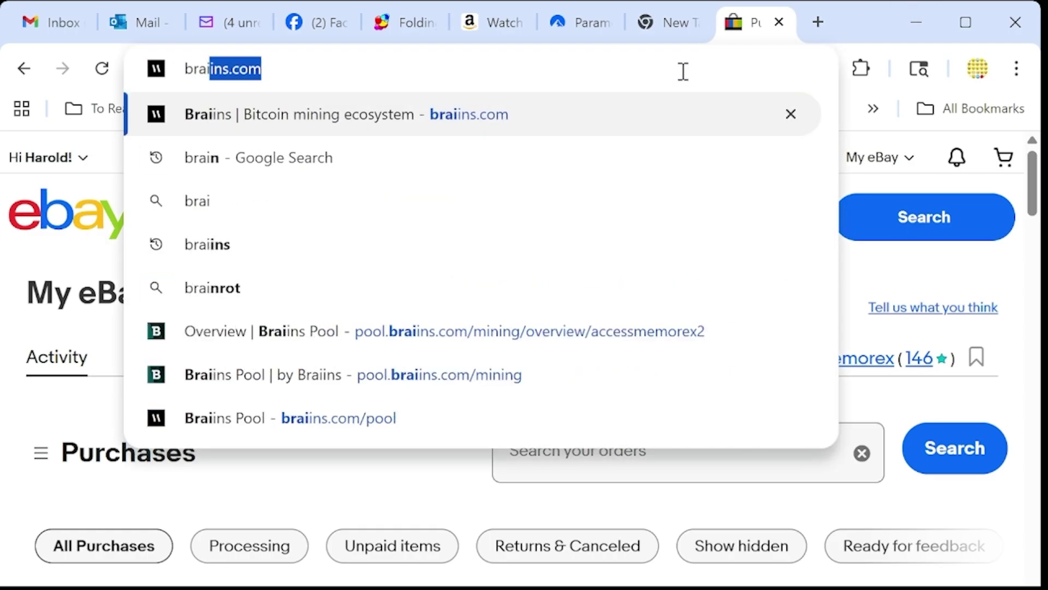
key(Return)
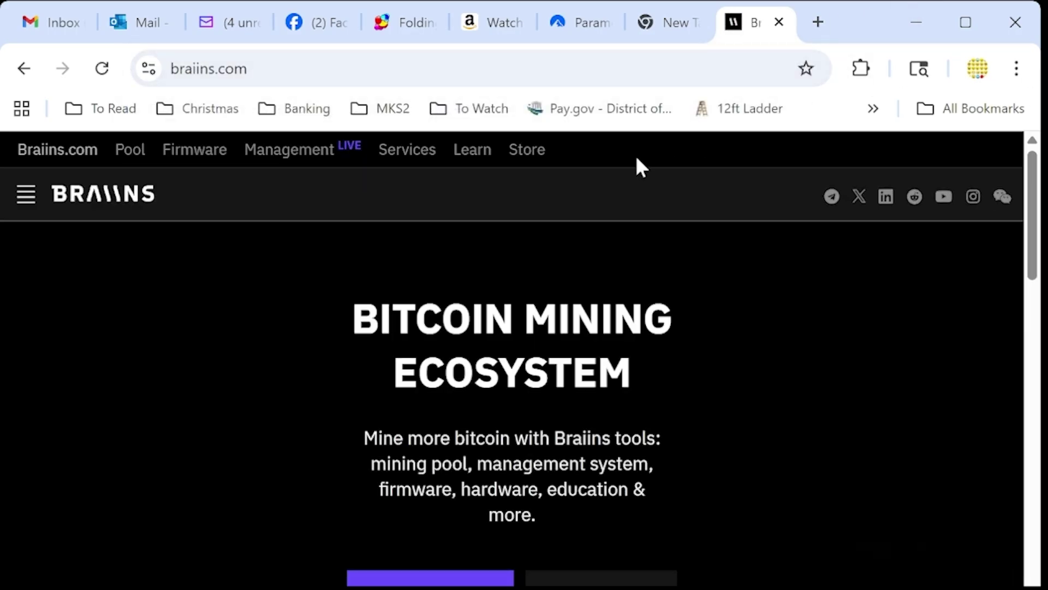
click(133, 152)
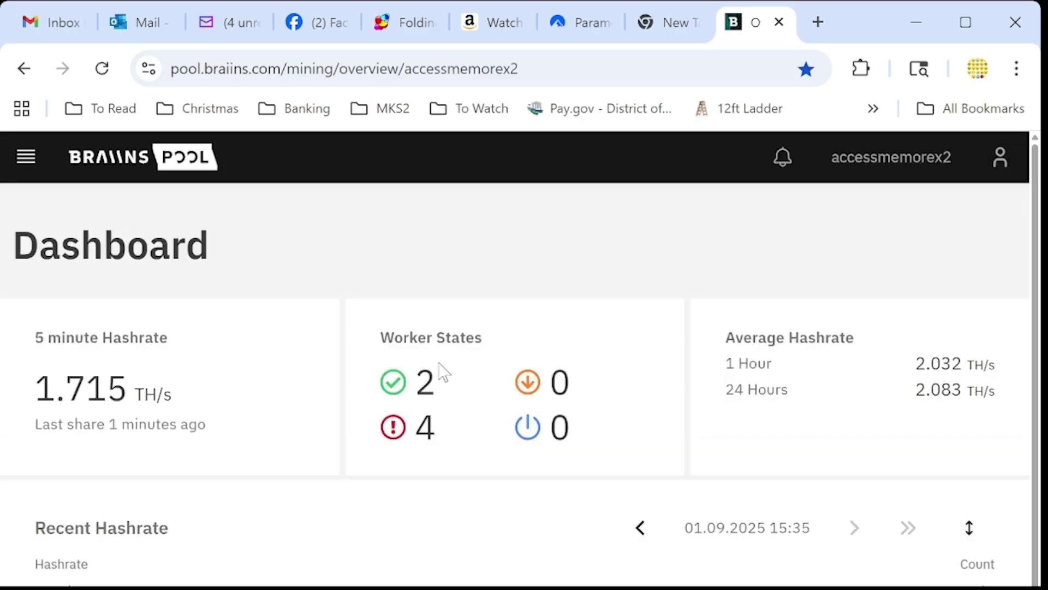
Scroll the dashboard to inspect the recent hashrate chart with two workers near 2 TH/s.
scroll(616, 378, down, 1)
scroll(610, 370, down, 1)
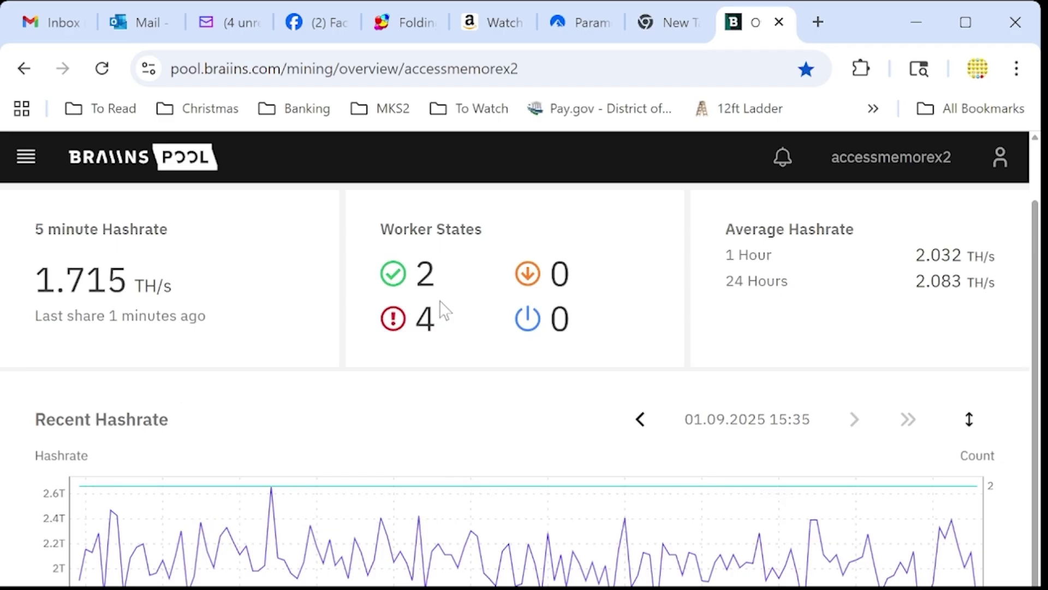
scroll(443, 300, down, 4)
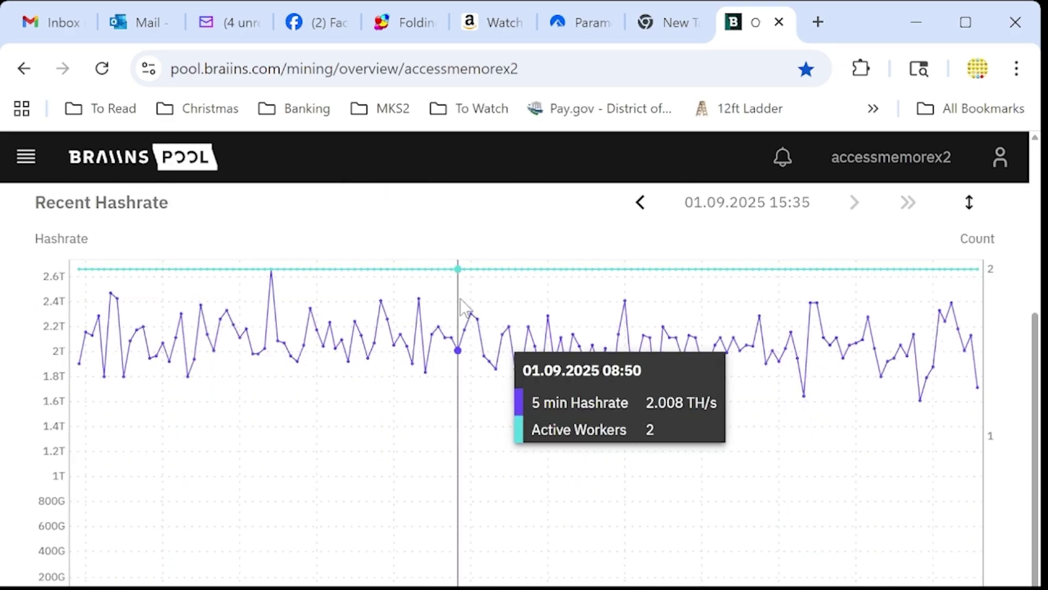
scroll(164, 328, down, 4)
scroll(185, 327, up, 2)
scroll(192, 327, up, 2)
scroll(208, 328, down, 2)
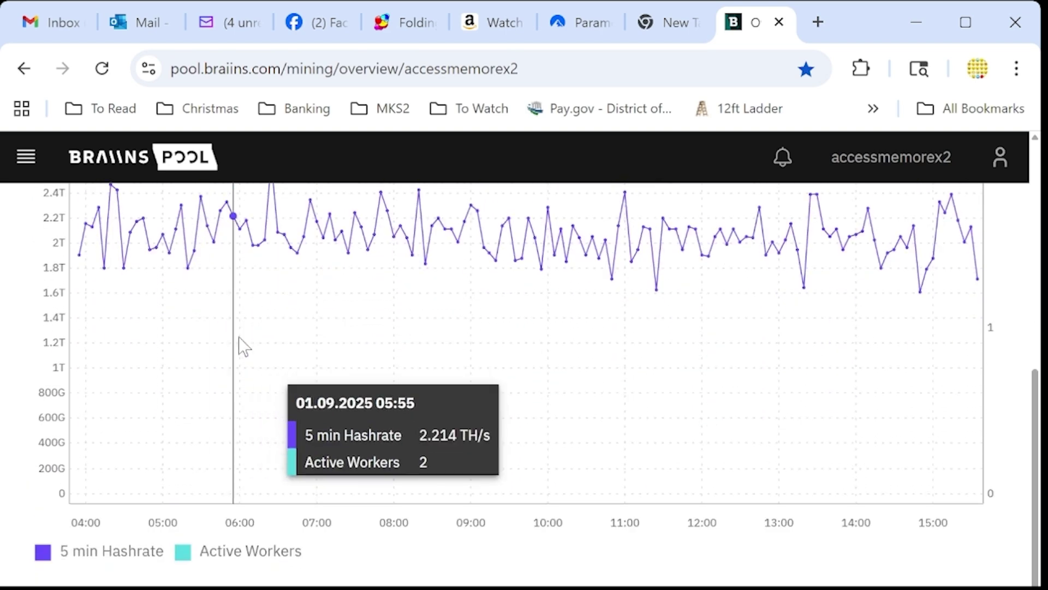
scroll(254, 361, up, 2)
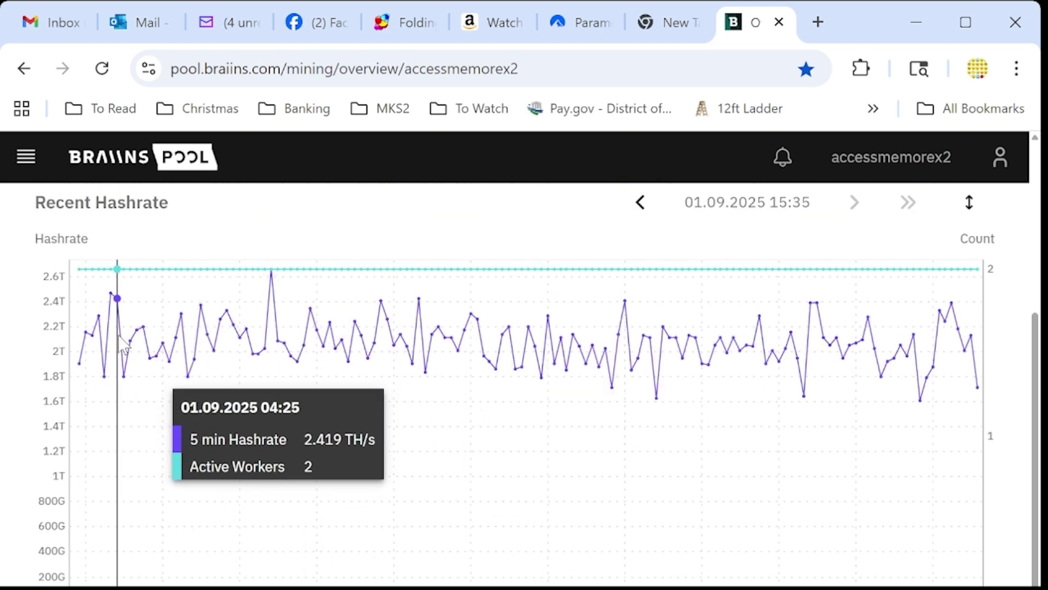
scroll(164, 338, down, 4)
scroll(191, 349, up, 4)
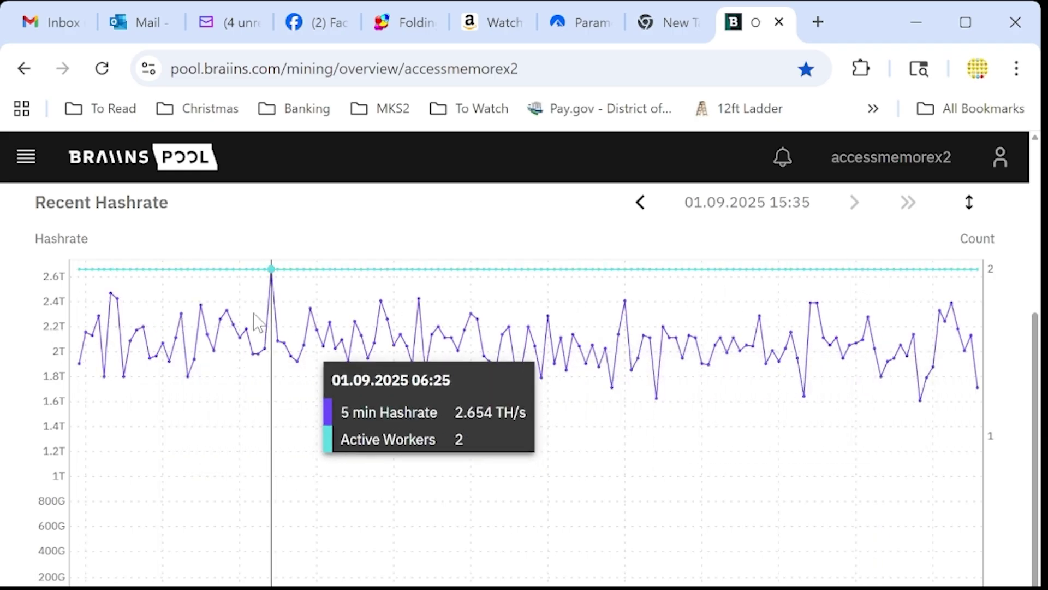
Check the 0.00003020 BTC all-time rewards and yesterday's USD earnings, then the hashrate chart.
scroll(136, 326, down, 6)
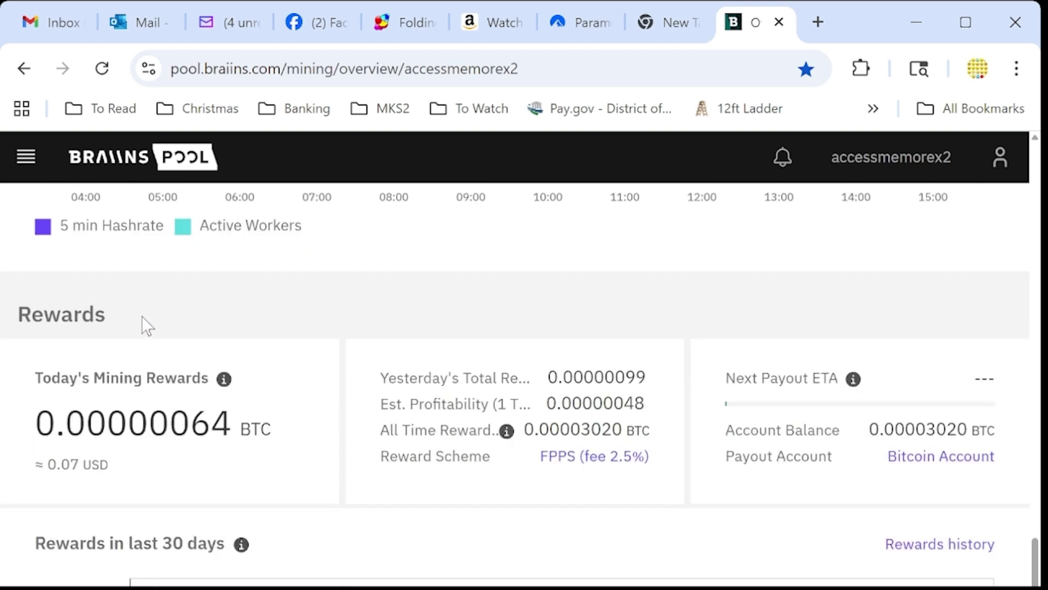
mouse_move(615, 418)
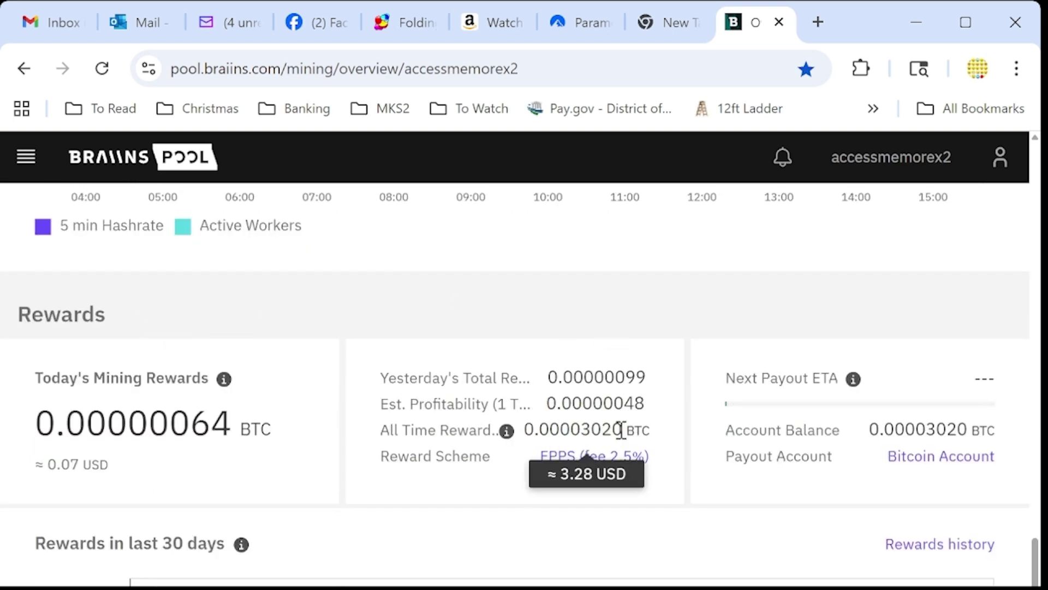
scroll(546, 322, up, 6)
scroll(362, 346, down, 6)
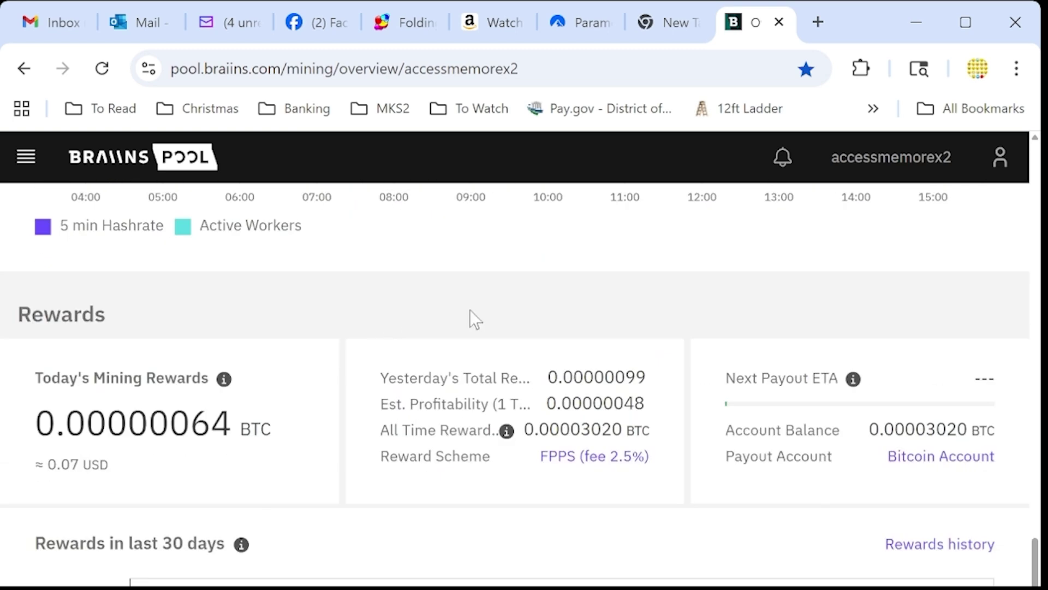
mouse_move(640, 377)
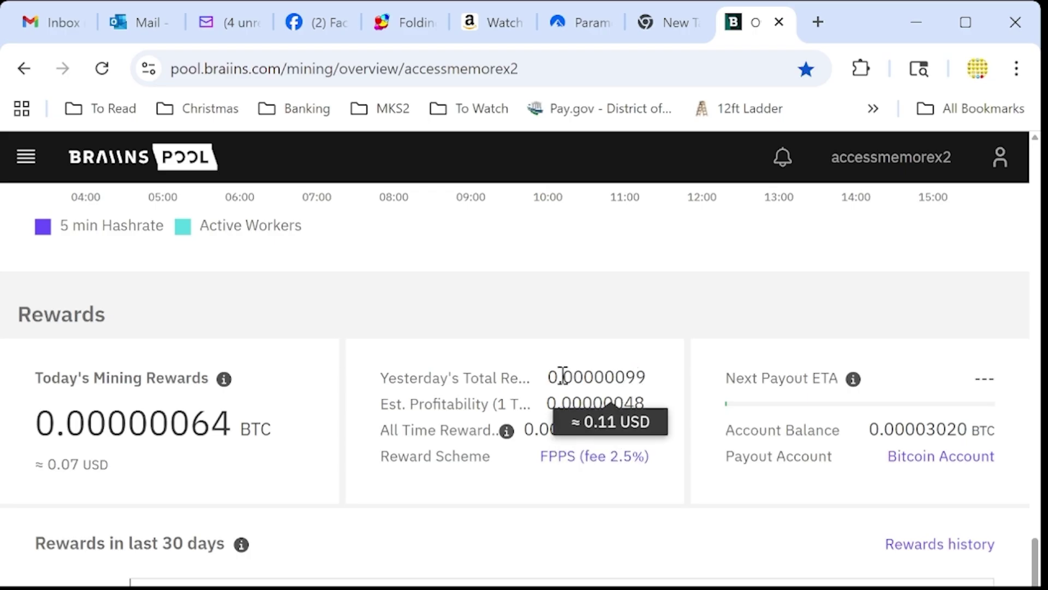
scroll(453, 387, down, 2)
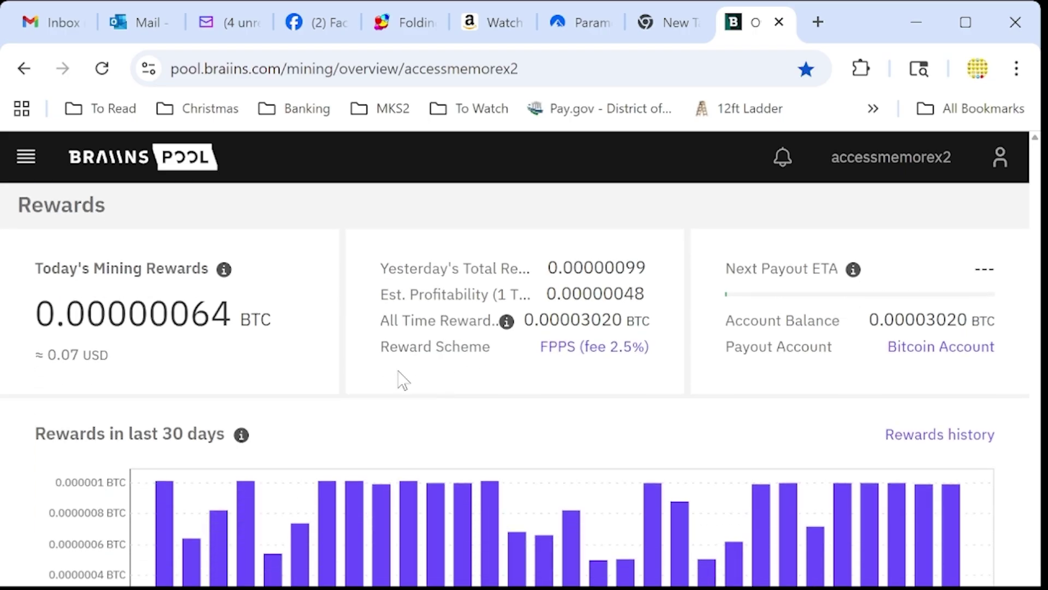
scroll(568, 409, up, 12)
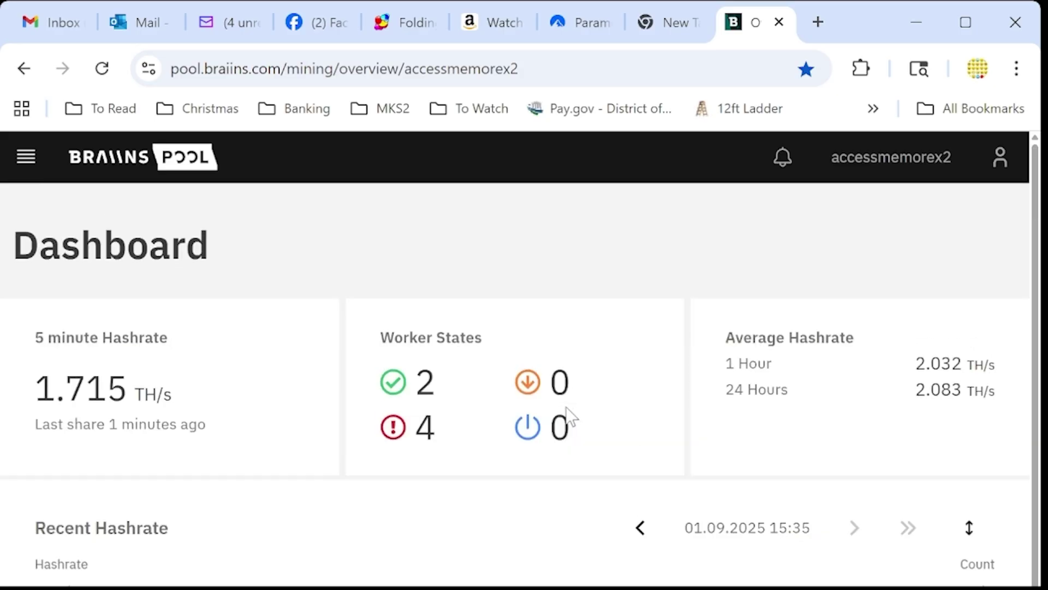
scroll(529, 346, down, 7)
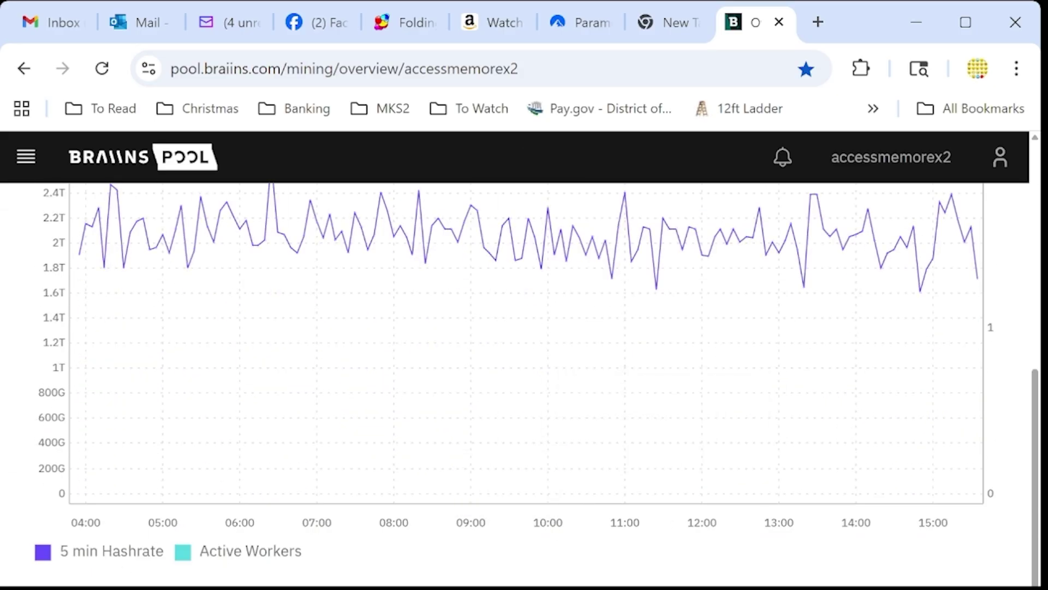